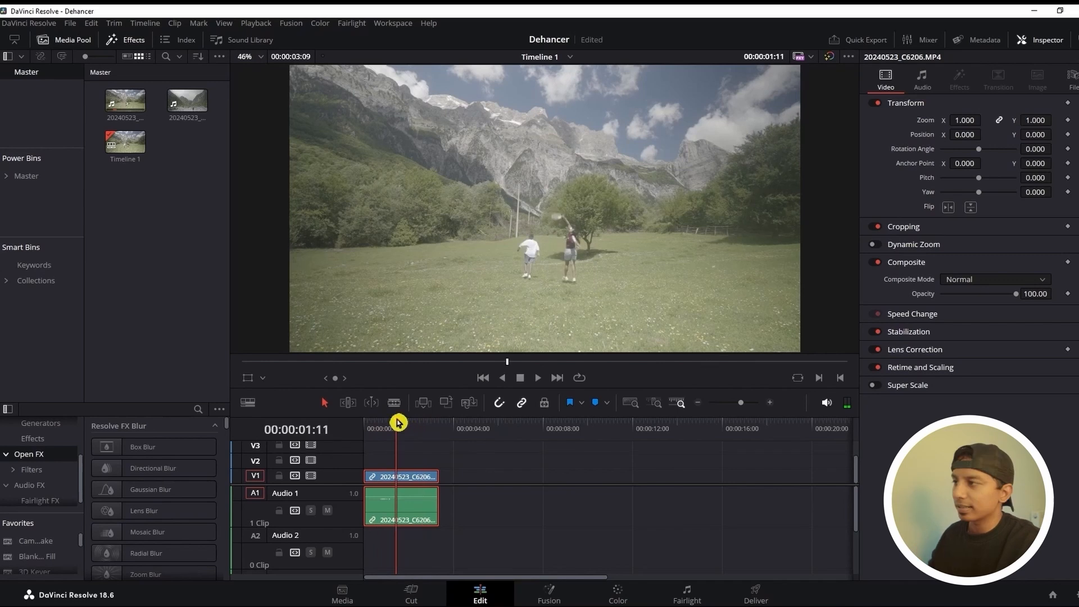
Open the Color page, add a second serial node to the clip and apply the Dehancer Pro effect to it
{"action": "left_click", "coordinate": [617, 597]}
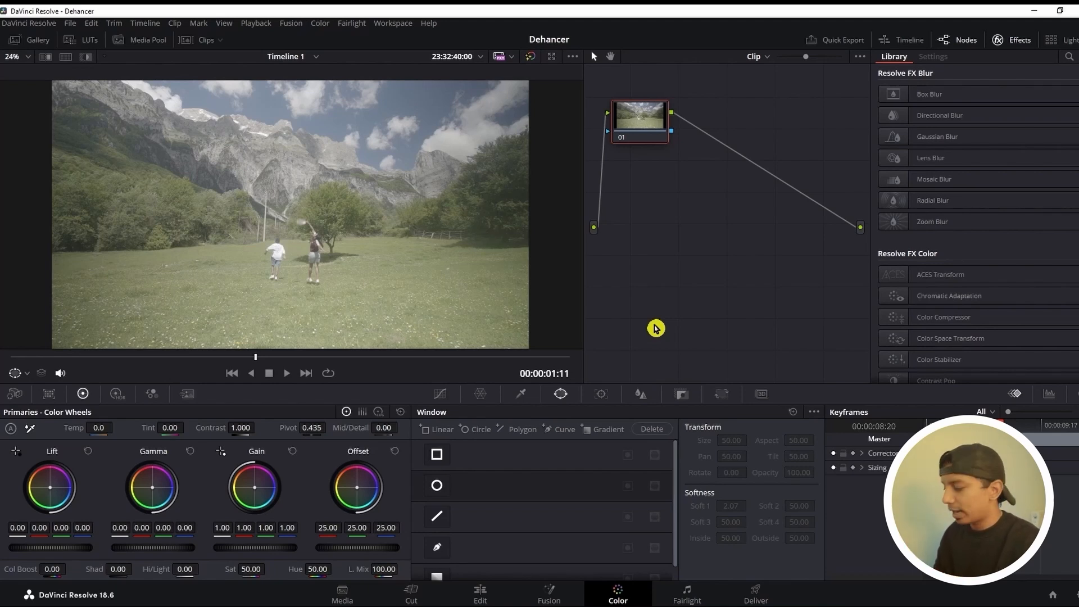
{"action": "key", "text": "alt+s"}
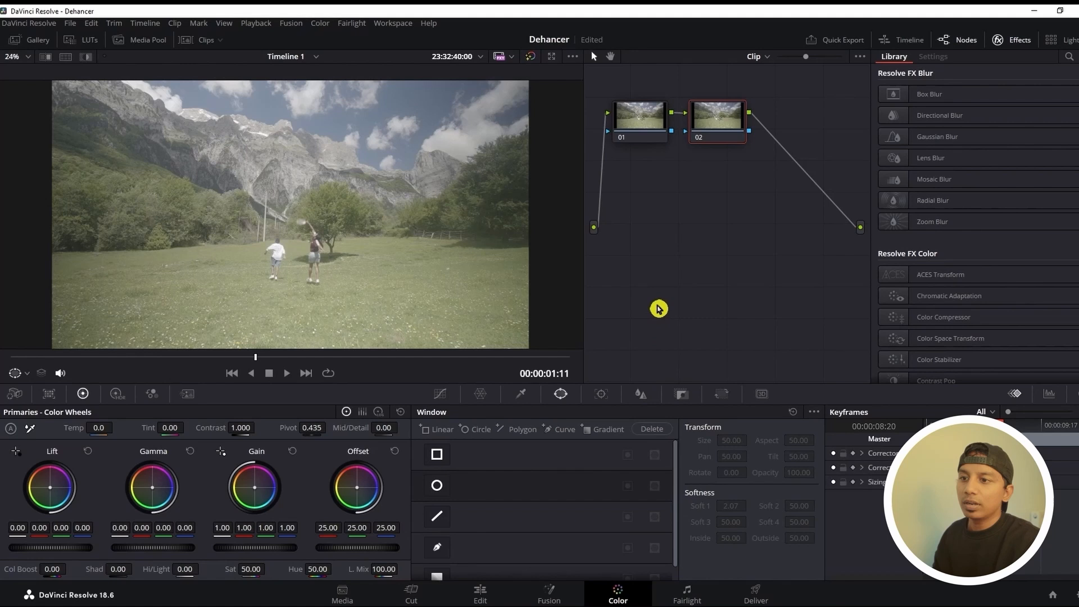
{"action": "scroll", "coordinate": [916, 301], "scroll_direction": "down", "scroll_amount": 20}
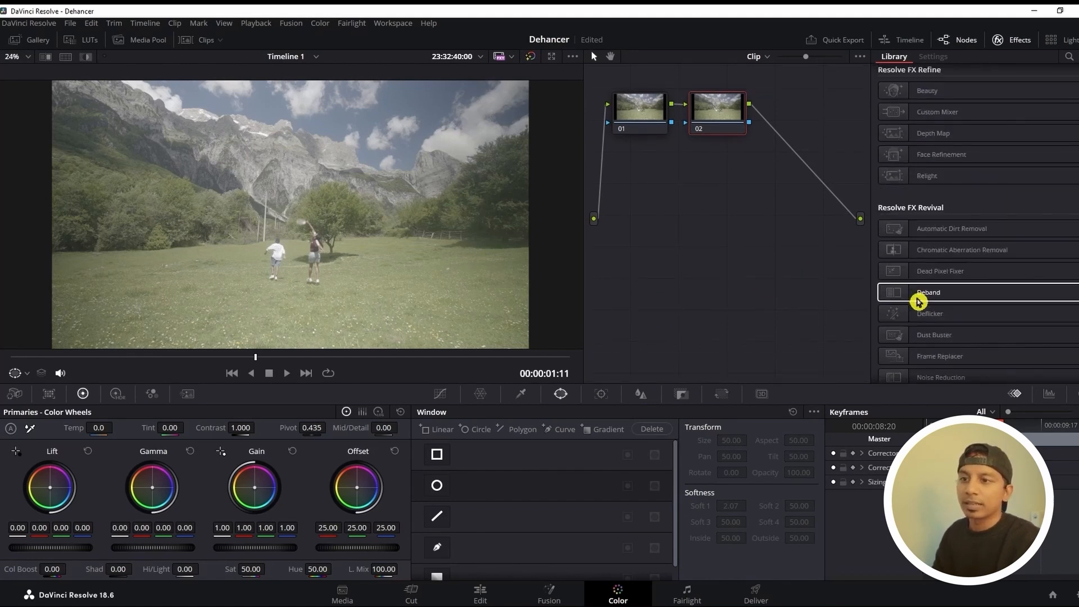
{"action": "left_click_drag", "start_coordinate": [953, 361], "coordinate": [718, 112]}
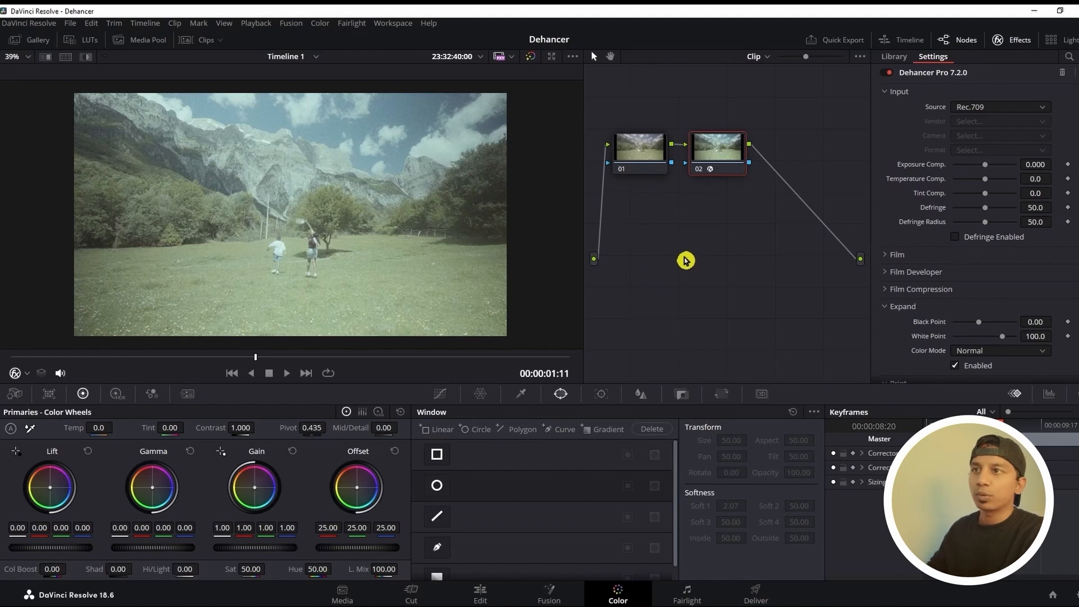
Set the Dehancer input source to Choose Camera, with vendor Sony and camera Alpha 7C II
{"action": "left_click", "coordinate": [988, 107]}
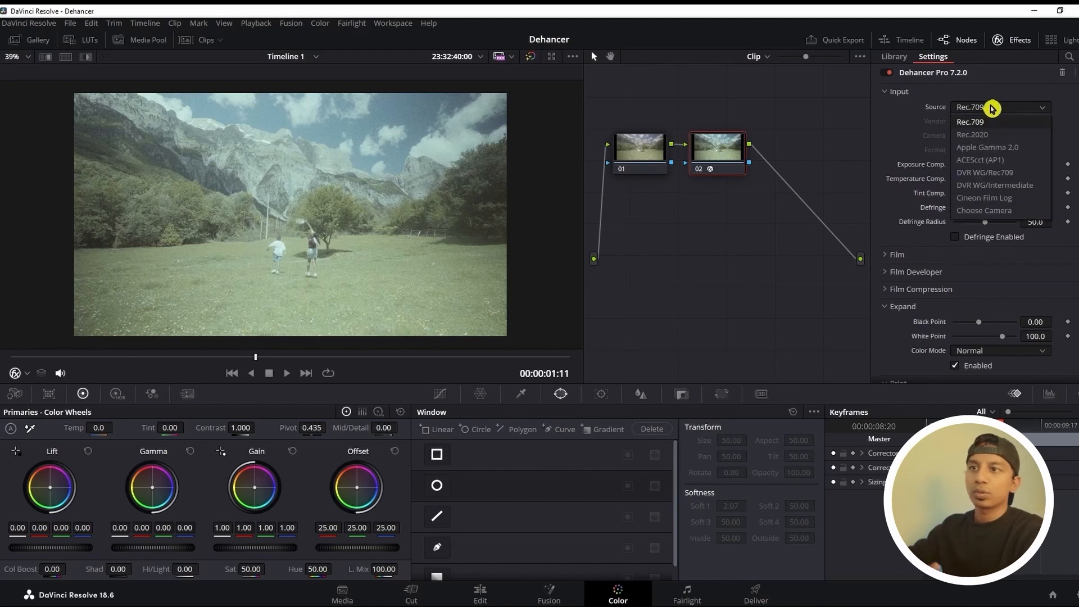
{"action": "left_click", "coordinate": [1010, 210]}
{"action": "left_click", "coordinate": [989, 122]}
{"action": "scroll", "coordinate": [987, 227], "scroll_direction": "down", "scroll_amount": 2}
{"action": "left_click", "coordinate": [987, 207]}
{"action": "left_click", "coordinate": [994, 136]}
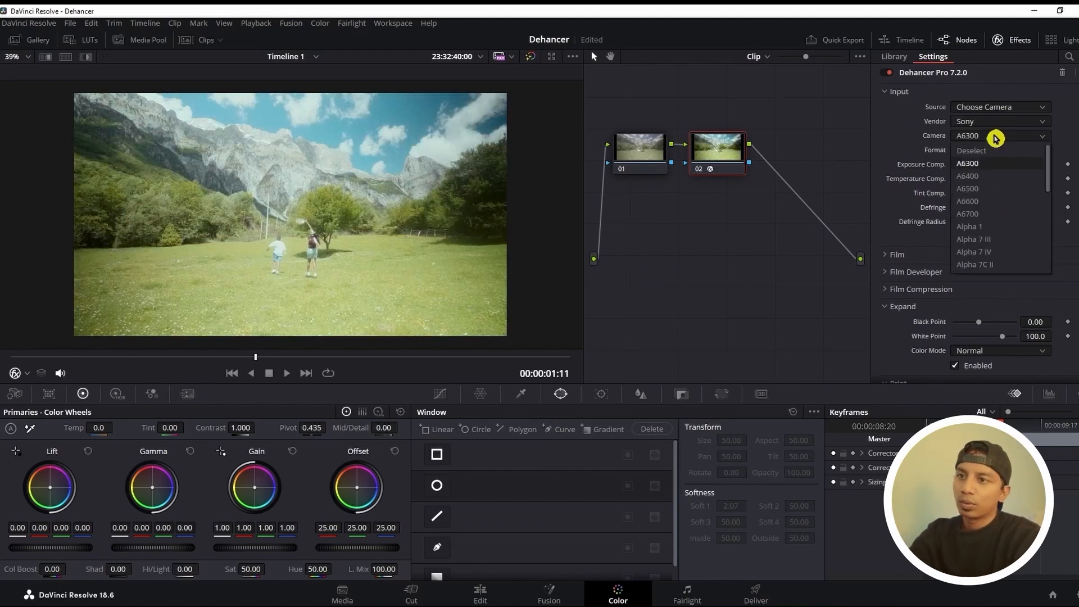
{"action": "left_click", "coordinate": [998, 264]}
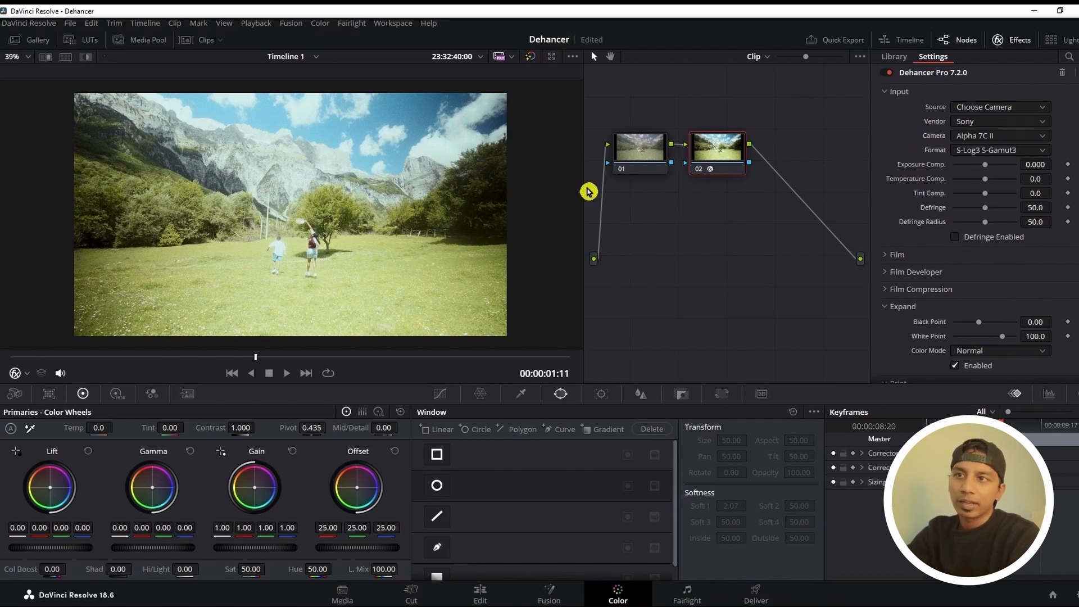
Set the input's exposure compensation to -1.680, temperature compensation to 33.9 and tint compensation to -13.8
{"action": "mouse_move", "coordinate": [985, 166]}
{"action": "left_mouse_down"}
{"action": "mouse_move", "coordinate": [970, 168]}
{"action": "mouse_move", "coordinate": [977, 176]}
{"action": "left_mouse_up"}
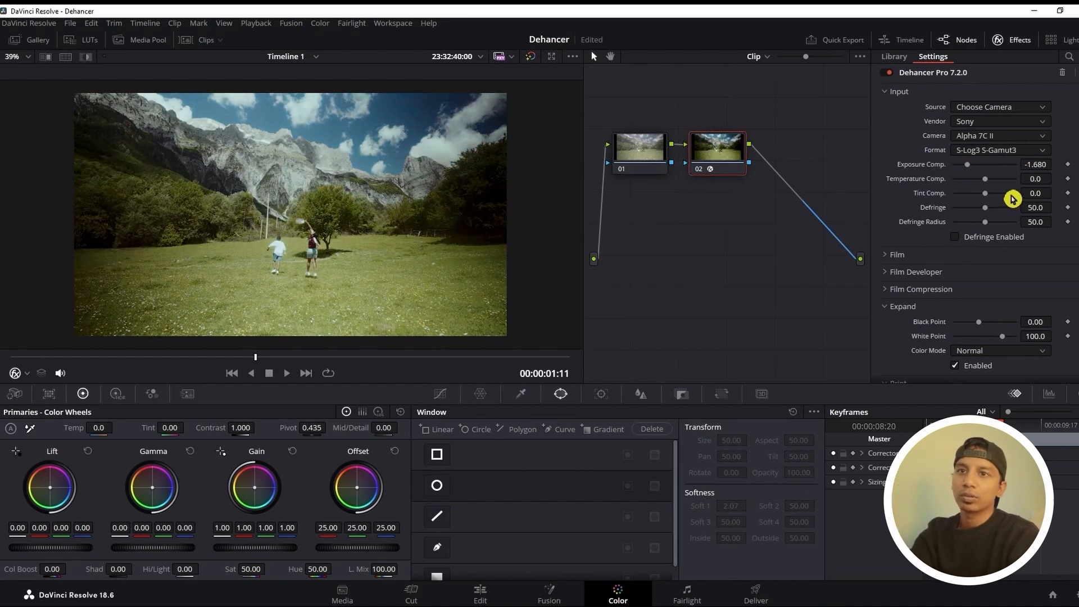
{"action": "left_click_drag", "start_coordinate": [1002, 180], "coordinate": [995, 181]}
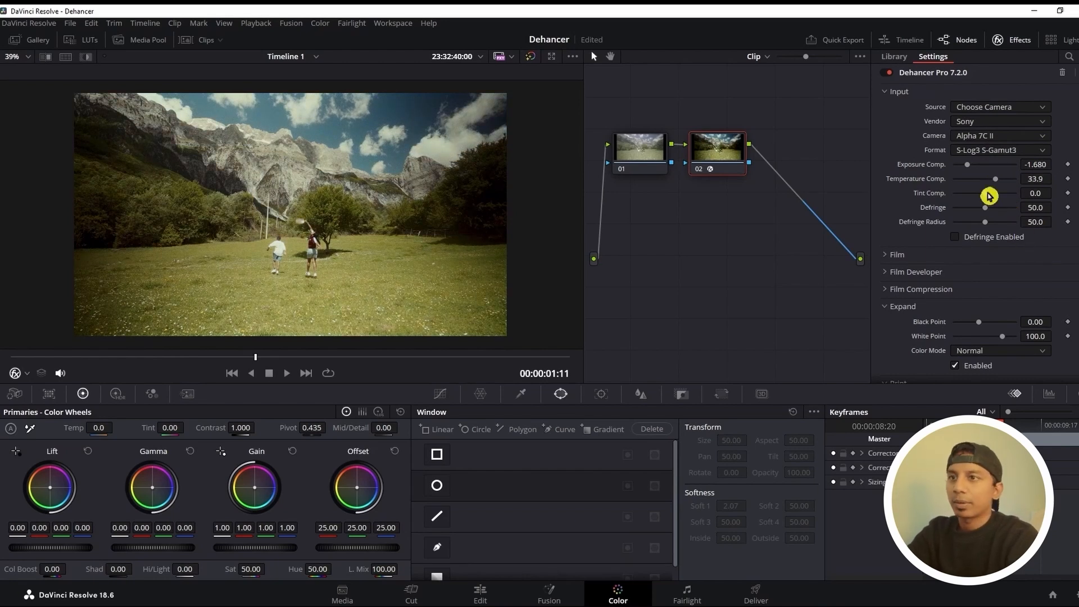
{"action": "left_click_drag", "start_coordinate": [985, 194], "coordinate": [982, 198]}
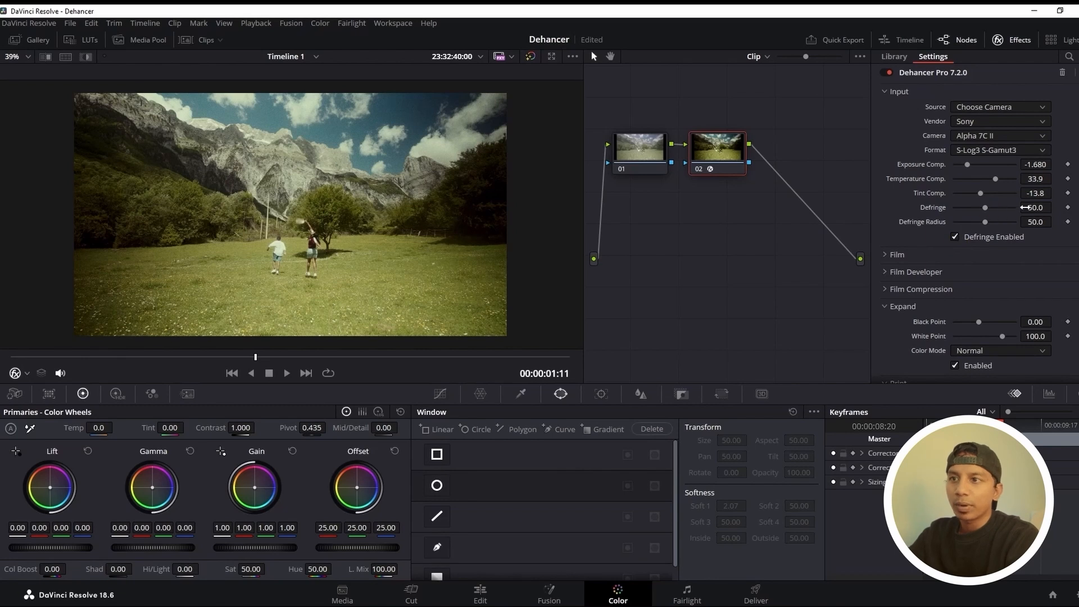
Inspect the Defringe effect up close on the clip's image, and save the project
{"action": "scroll", "coordinate": [283, 184], "scroll_direction": "up", "scroll_amount": 2}
{"action": "scroll", "coordinate": [283, 184], "scroll_direction": "up", "scroll_amount": 3}
{"action": "left_click_drag", "start_coordinate": [349, 146], "coordinate": [334, 267]}
{"action": "scroll", "coordinate": [390, 231], "scroll_direction": "down", "scroll_amount": 3}
{"action": "scroll", "coordinate": [390, 232], "scroll_direction": "down", "scroll_amount": 3}
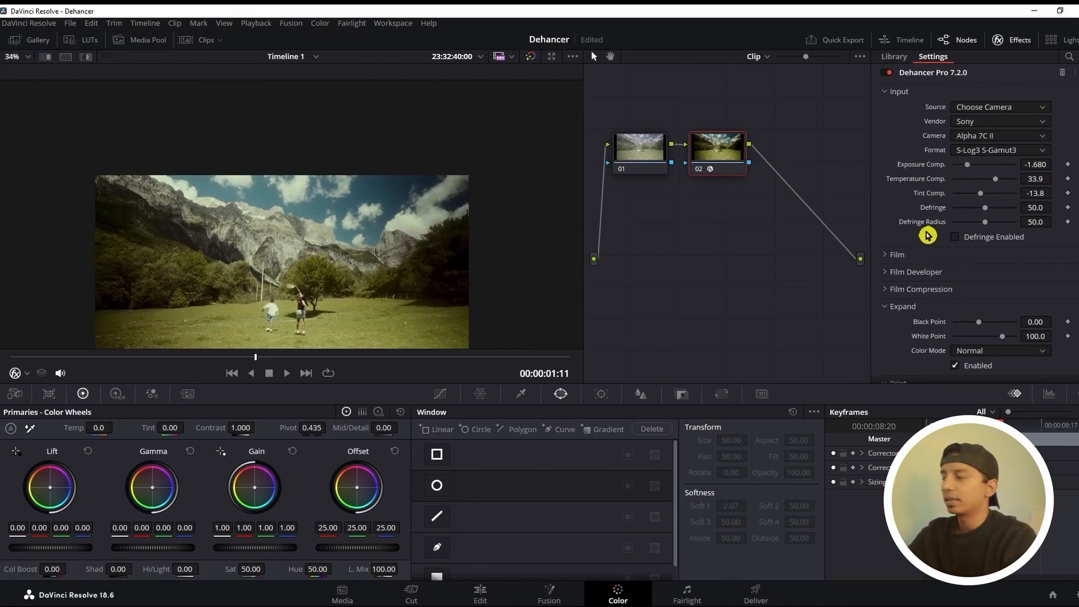
{"action": "left_click_drag", "start_coordinate": [335, 267], "coordinate": [368, 192]}
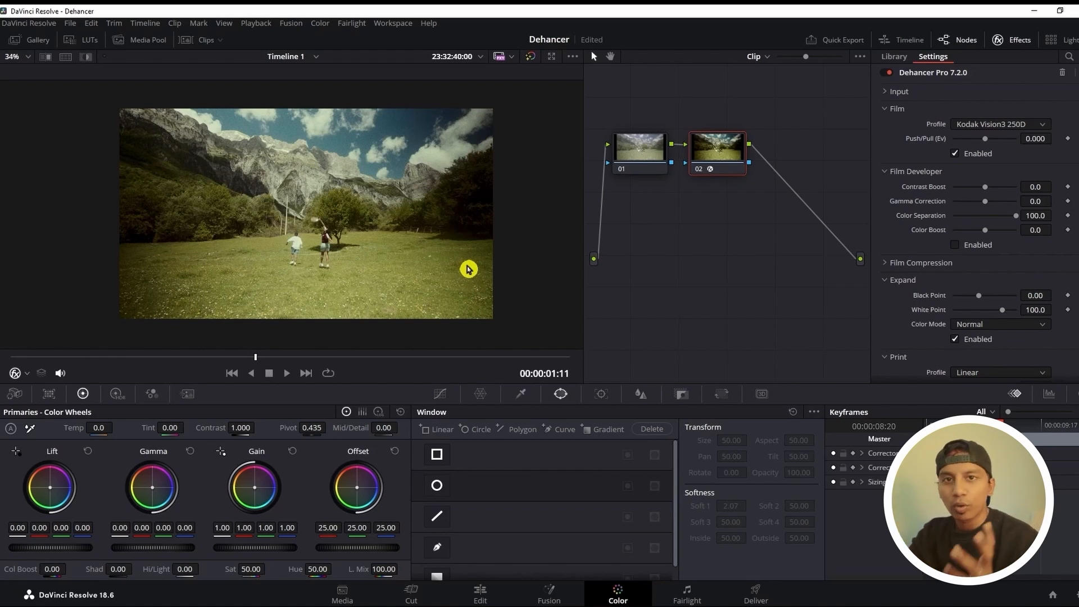
{"action": "key", "text": "ctrl+s"}
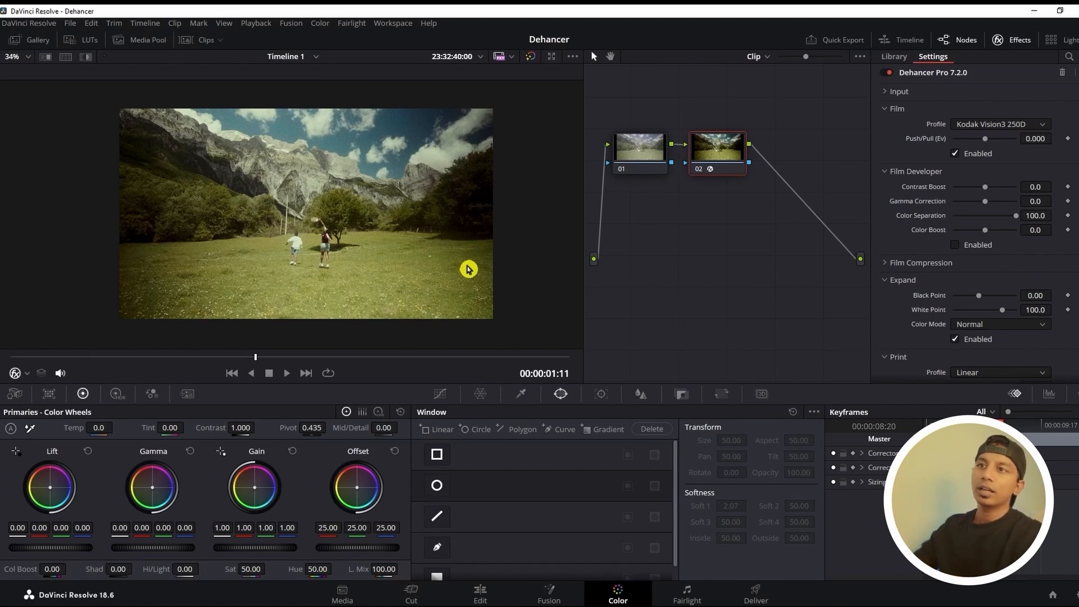
Try the Kodak Portra 800, Kodak Ektachrome E100 (2017) and Kodak Gold 200 film profiles on the clip
{"action": "left_click", "coordinate": [1008, 125]}
{"action": "scroll", "coordinate": [1014, 204], "scroll_direction": "down", "scroll_amount": 10}
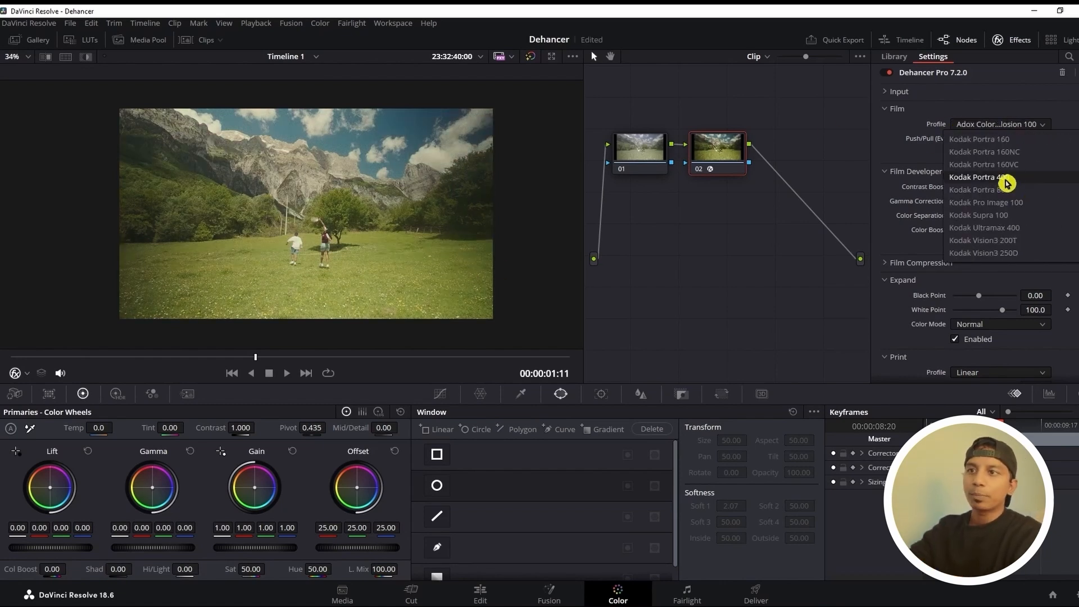
{"action": "left_click", "coordinate": [1006, 190]}
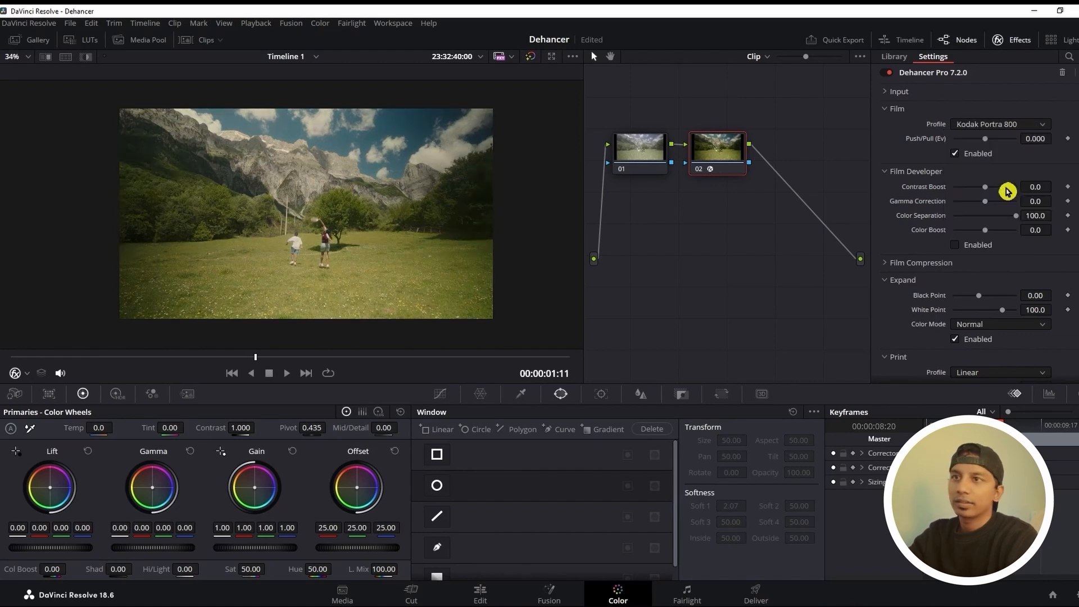
{"action": "left_click", "coordinate": [1028, 123]}
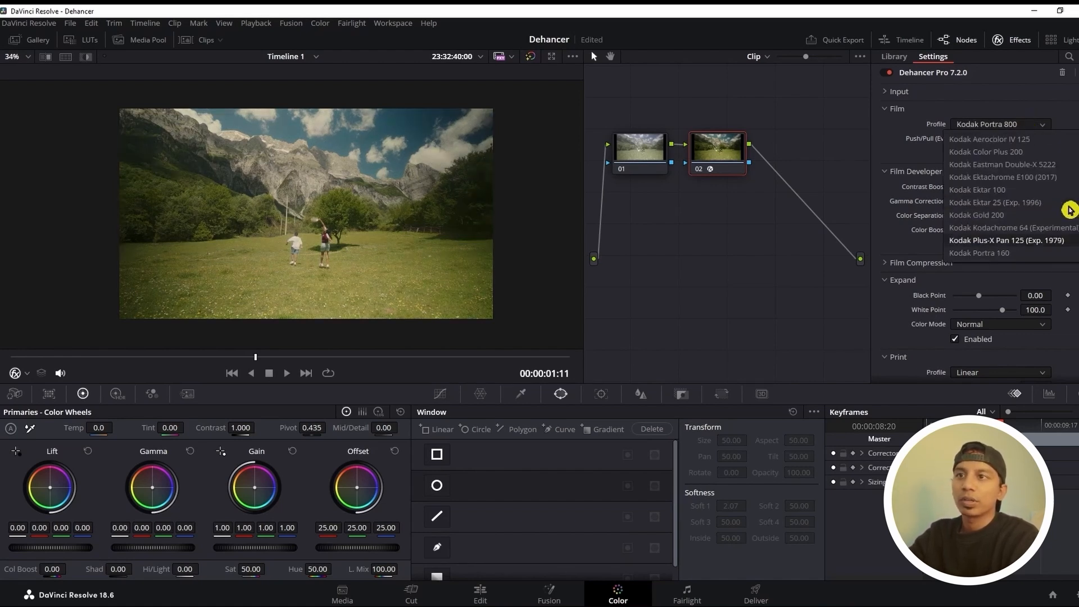
{"action": "scroll", "coordinate": [1004, 178], "scroll_direction": "up", "scroll_amount": 1}
{"action": "left_click", "coordinate": [1004, 179]}
{"action": "left_click", "coordinate": [1020, 124]}
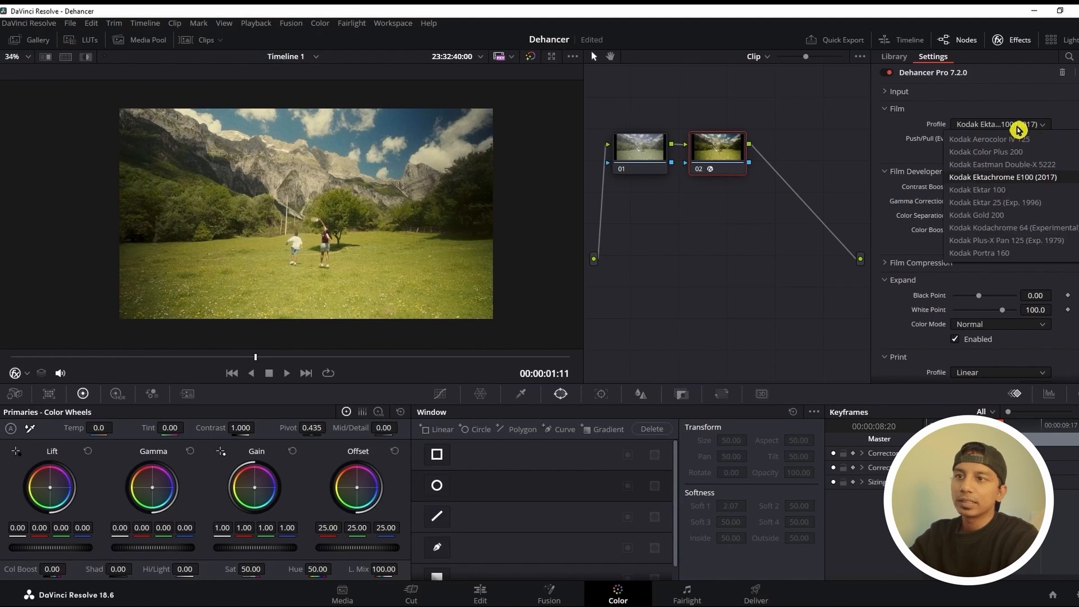
{"action": "left_click", "coordinate": [1020, 216]}
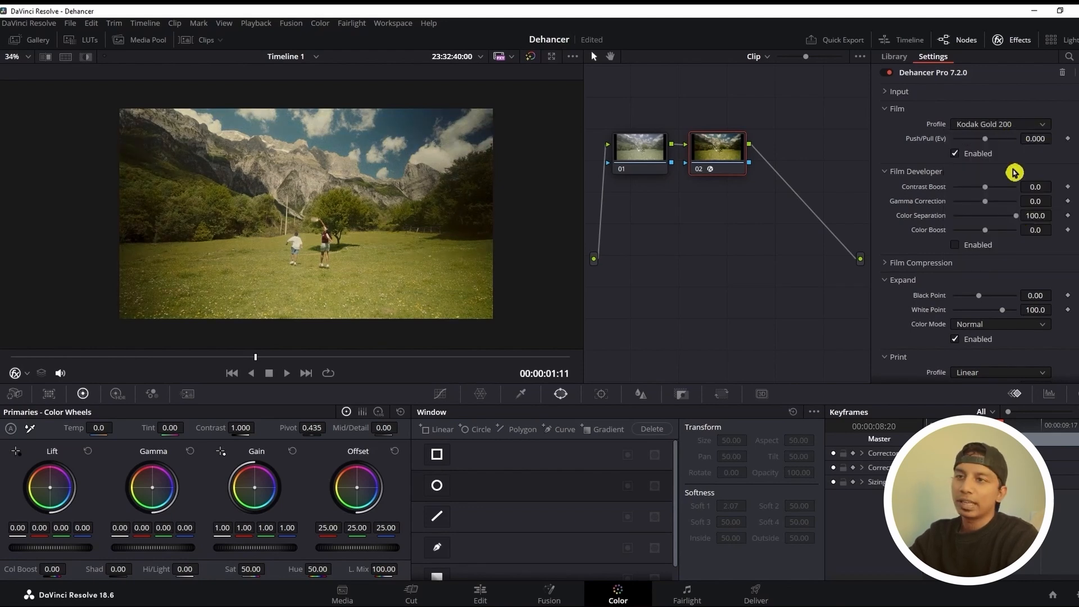
Set the film profile to Kodak Portra 800 and adjust its Push/Pull exposure
{"action": "left_click", "coordinate": [1014, 128]}
{"action": "scroll", "coordinate": [1021, 180], "scroll_direction": "down", "scroll_amount": 1}
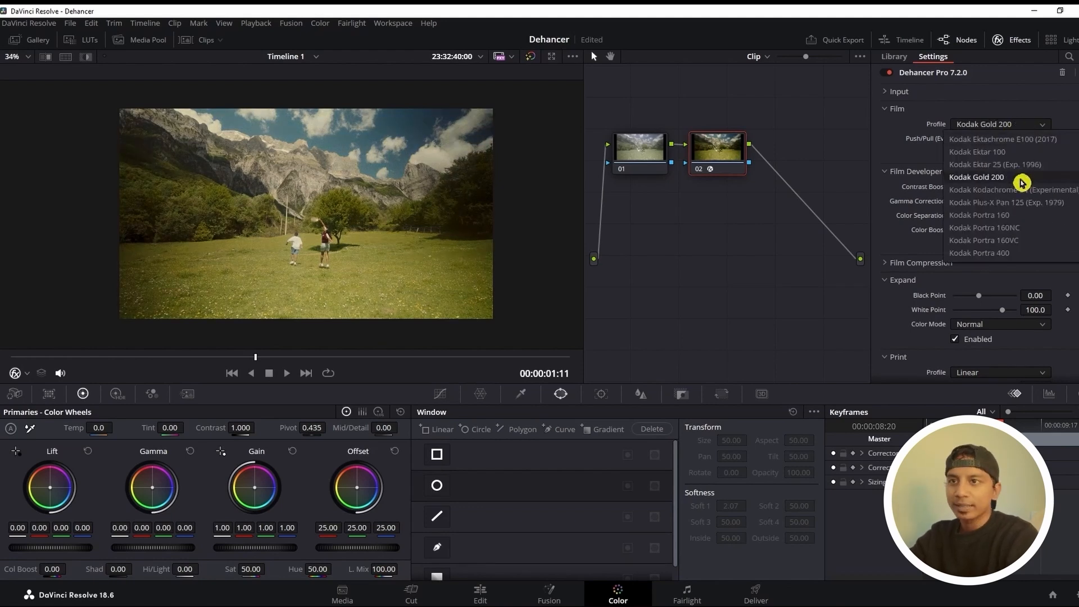
{"action": "scroll", "coordinate": [1021, 182], "scroll_direction": "down", "scroll_amount": 3}
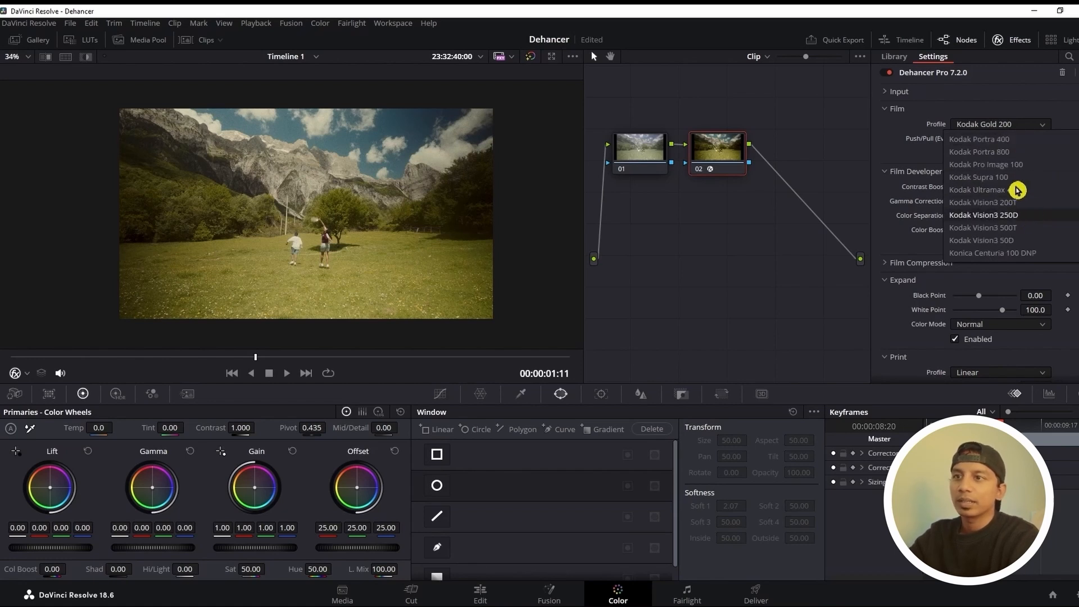
{"action": "scroll", "coordinate": [1014, 177], "scroll_direction": "up", "scroll_amount": 1}
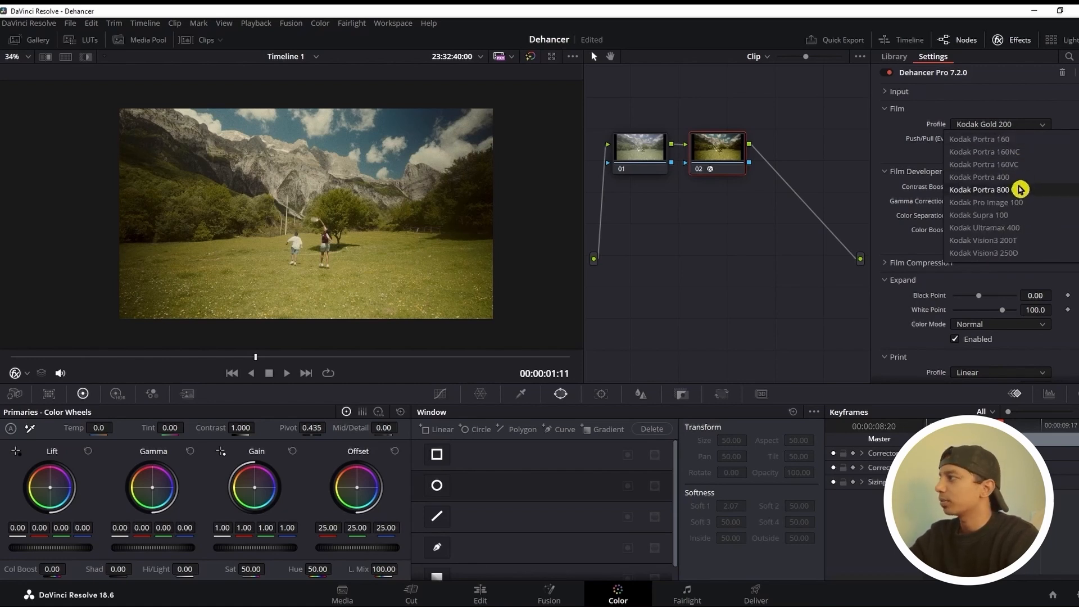
{"action": "left_click", "coordinate": [1020, 190]}
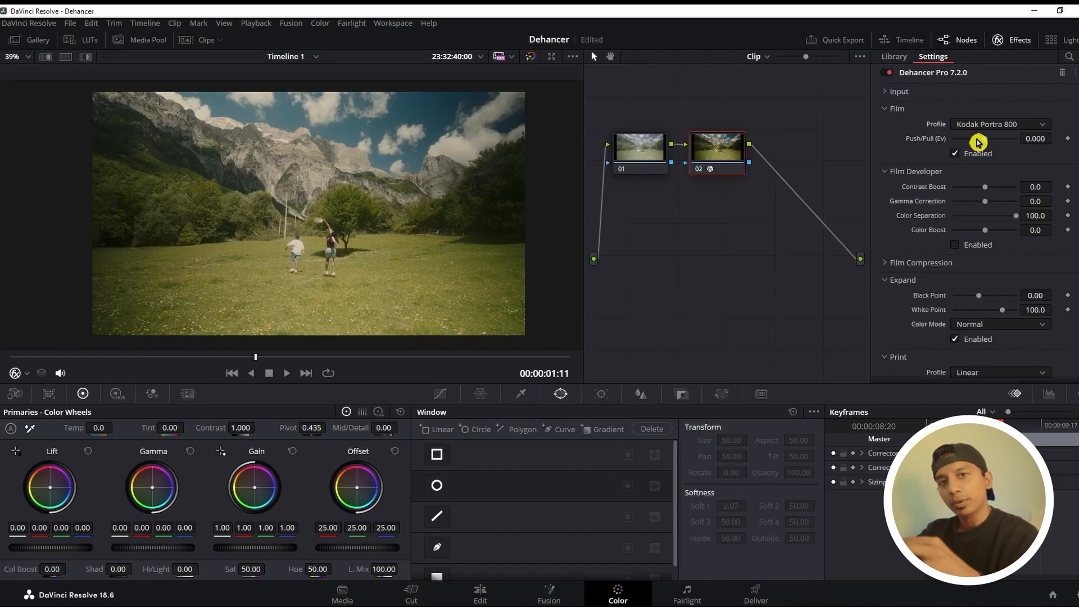
{"action": "mouse_move", "coordinate": [978, 142]}
{"action": "left_mouse_down"}
{"action": "mouse_move", "coordinate": [962, 141]}
{"action": "mouse_move", "coordinate": [1006, 144]}
{"action": "mouse_move", "coordinate": [978, 140]}
{"action": "mouse_move", "coordinate": [990, 142]}
{"action": "left_mouse_up"}
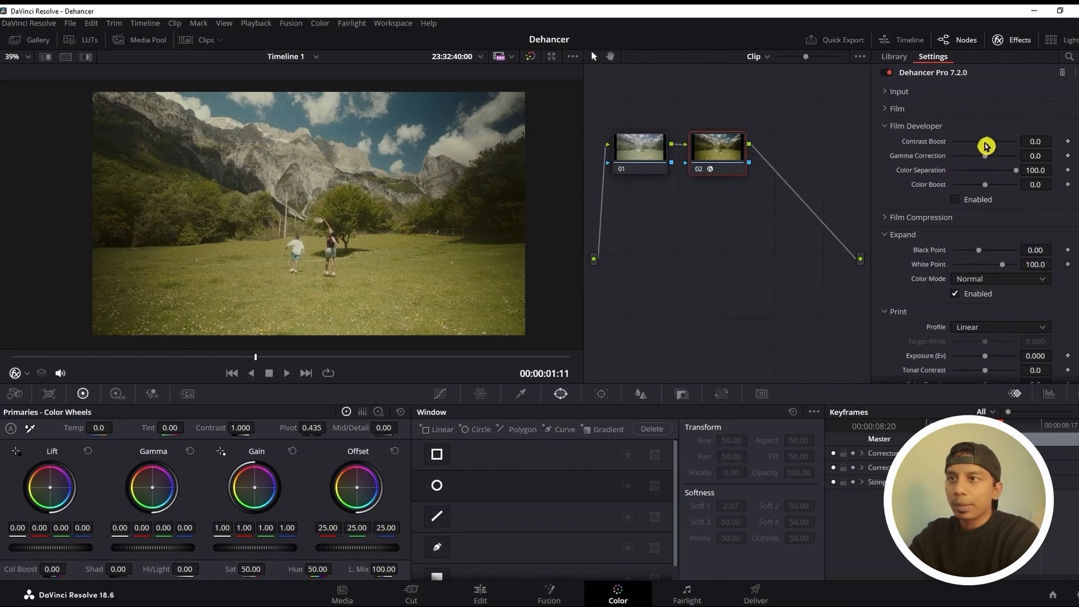
Set the Film Developer's Contrast Boost to -37.6 and Gamma Correction to 9.6
{"action": "left_click_drag", "start_coordinate": [985, 143], "coordinate": [982, 143]}
{"action": "key", "text": "ctrl+z"}
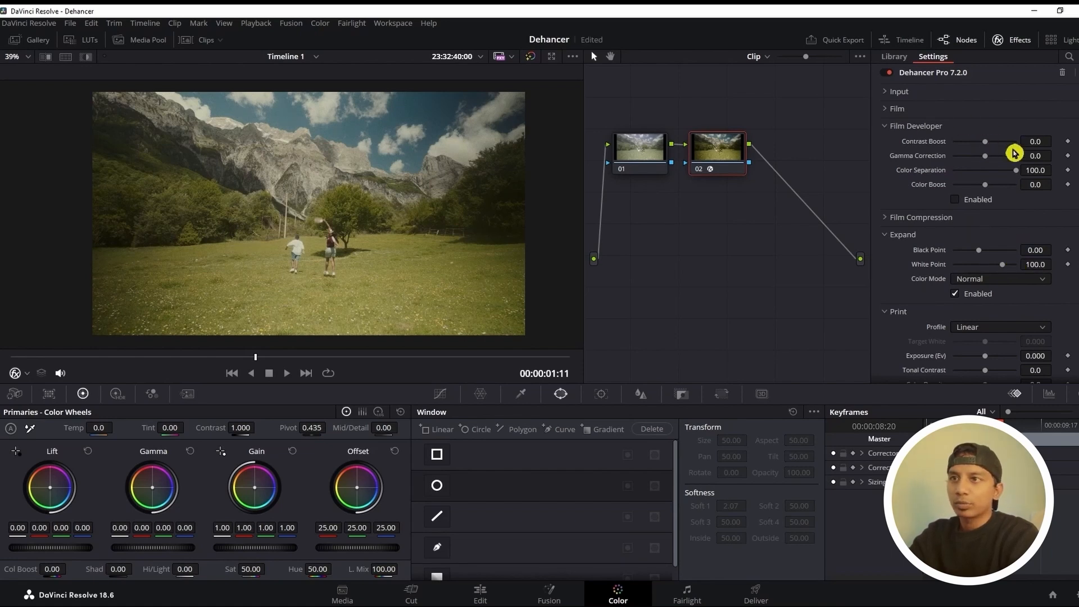
{"action": "left_click_drag", "start_coordinate": [992, 141], "coordinate": [977, 141]}
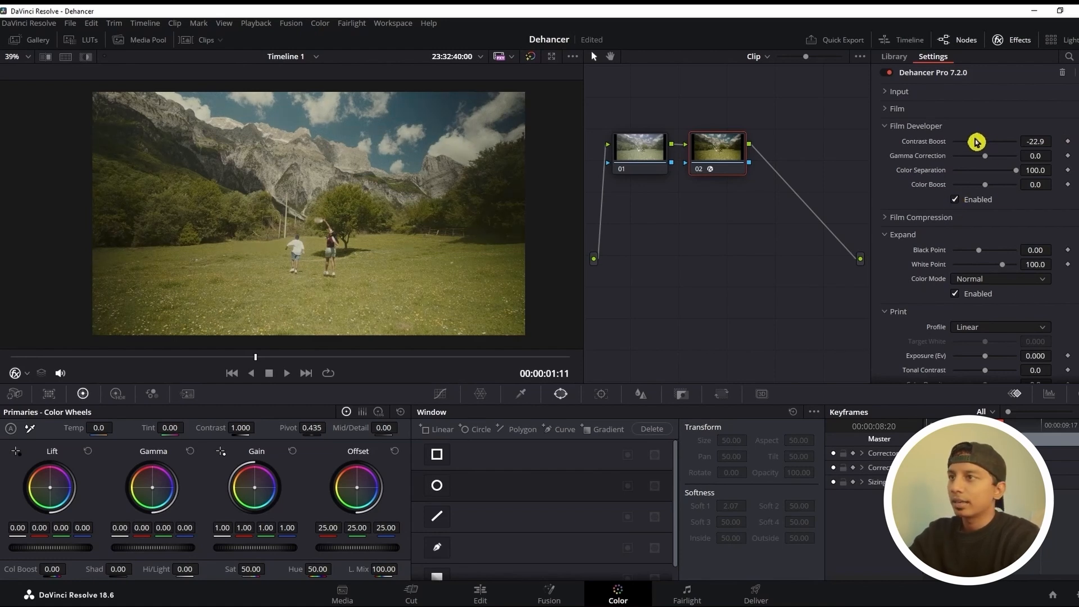
{"action": "left_click_drag", "start_coordinate": [978, 145], "coordinate": [975, 144]}
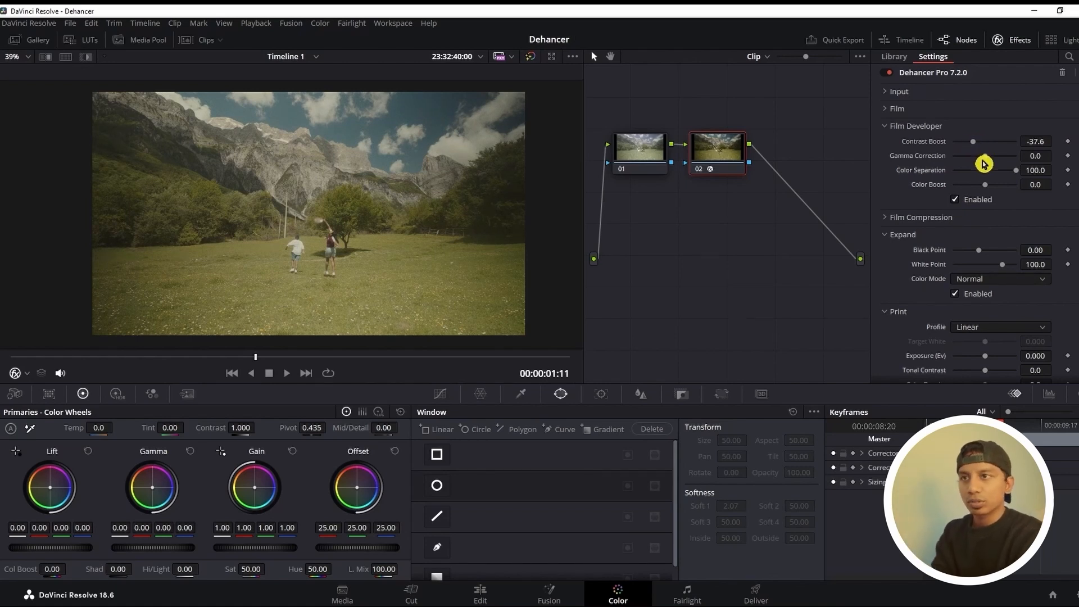
{"action": "mouse_move", "coordinate": [982, 160]}
{"action": "left_mouse_down"}
{"action": "mouse_move", "coordinate": [973, 160]}
{"action": "mouse_move", "coordinate": [991, 161]}
{"action": "left_mouse_up"}
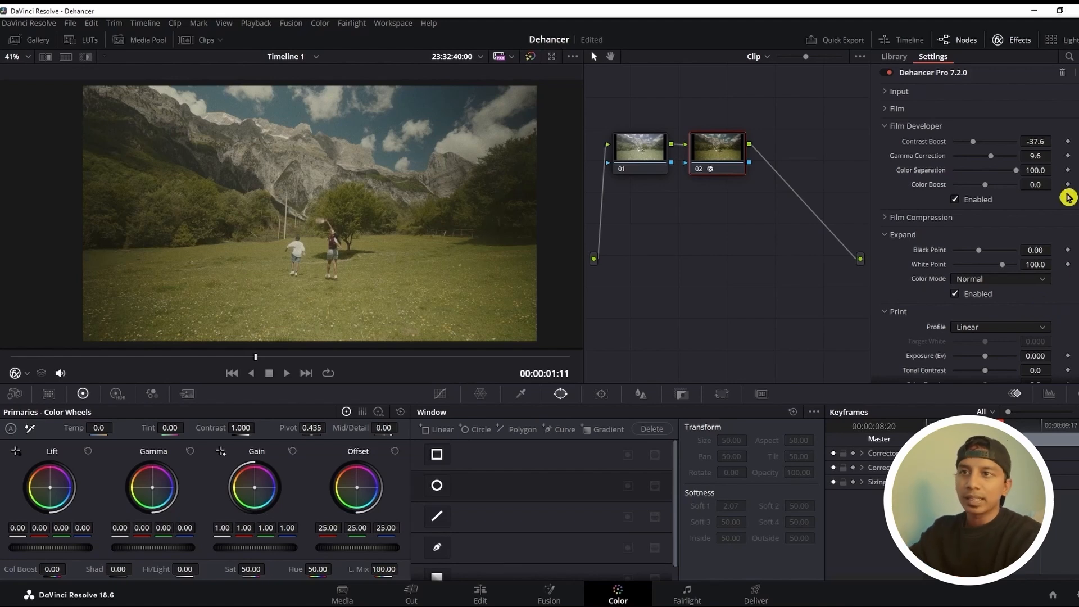
Lower the Film Developer's Color Separation to 25.7 and raise its Color Boost to 10.1, checking the effect on the image
{"action": "left_click_drag", "start_coordinate": [1015, 169], "coordinate": [955, 172]}
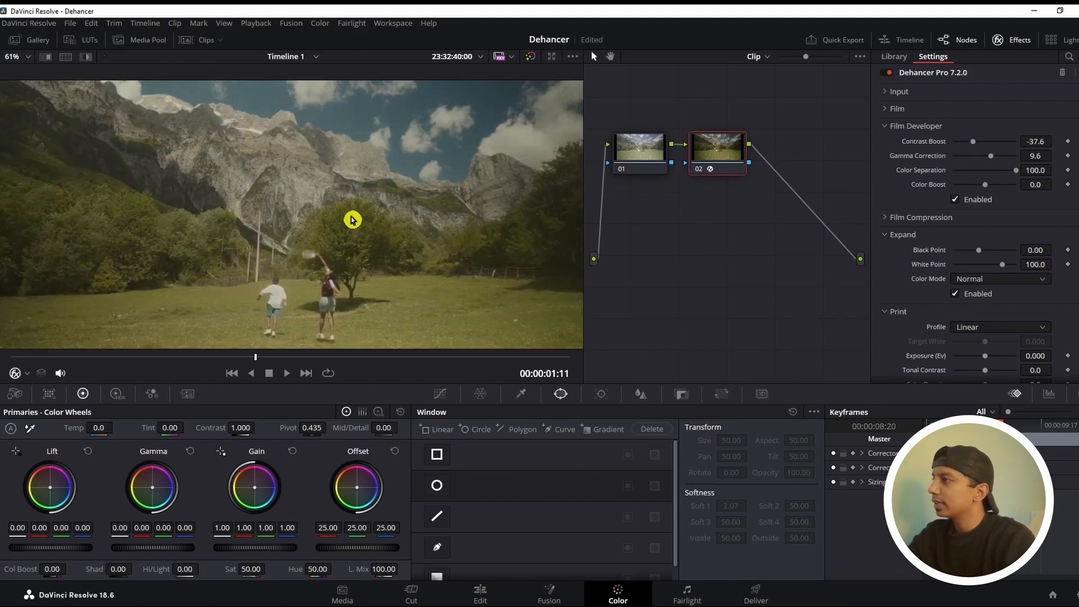
{"action": "left_click_drag", "start_coordinate": [353, 220], "coordinate": [366, 217]}
{"action": "left_click_drag", "start_coordinate": [1016, 170], "coordinate": [994, 176]}
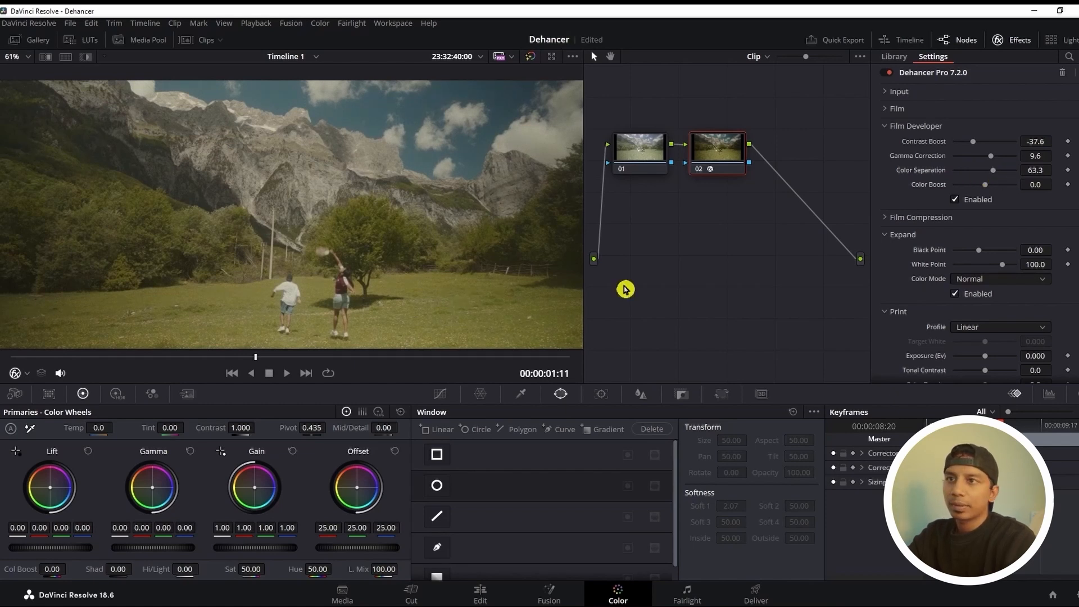
{"action": "mouse_move", "coordinate": [1002, 177]}
{"action": "left_mouse_down"}
{"action": "mouse_move", "coordinate": [972, 174]}
{"action": "mouse_move", "coordinate": [982, 173]}
{"action": "left_mouse_up"}
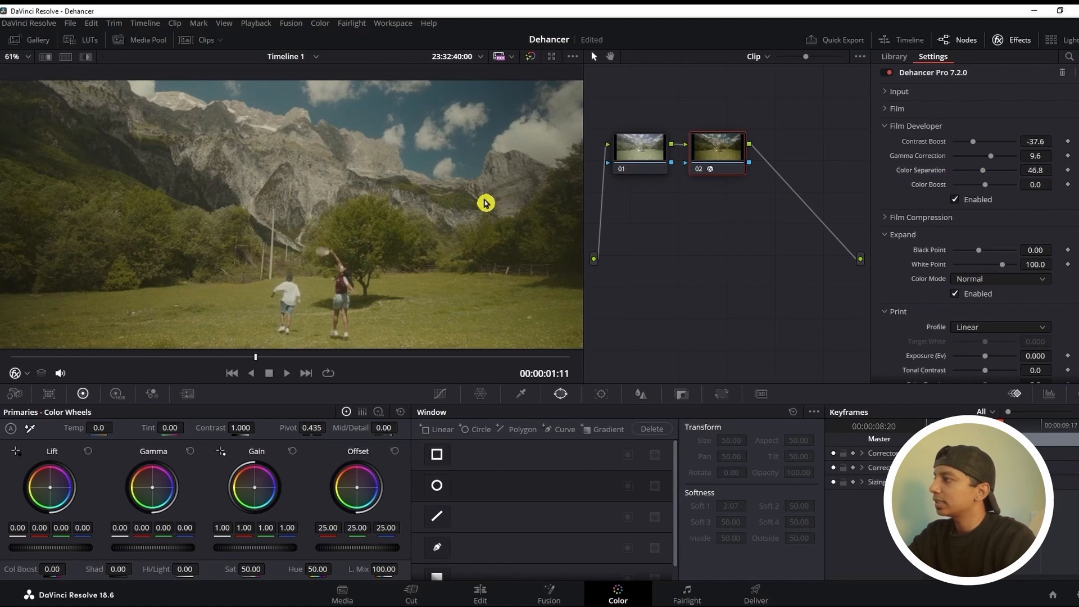
{"action": "scroll", "coordinate": [484, 203], "scroll_direction": "down", "scroll_amount": 2}
{"action": "scroll", "coordinate": [484, 203], "scroll_direction": "down", "scroll_amount": 3}
{"action": "left_click_drag", "start_coordinate": [459, 202], "coordinate": [469, 179]}
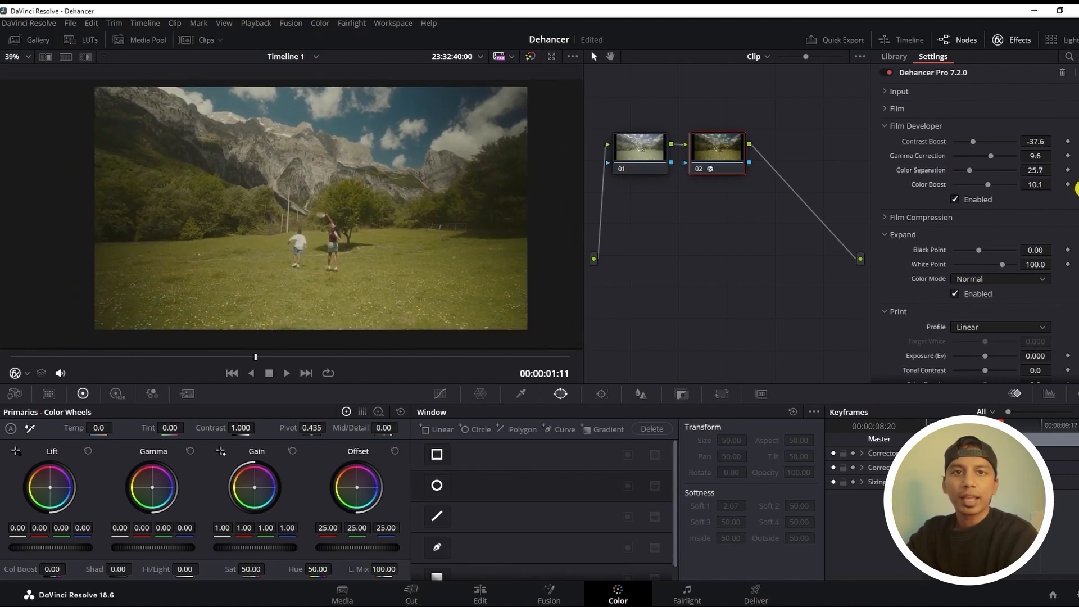
{"action": "left_click", "coordinate": [1077, 187]}
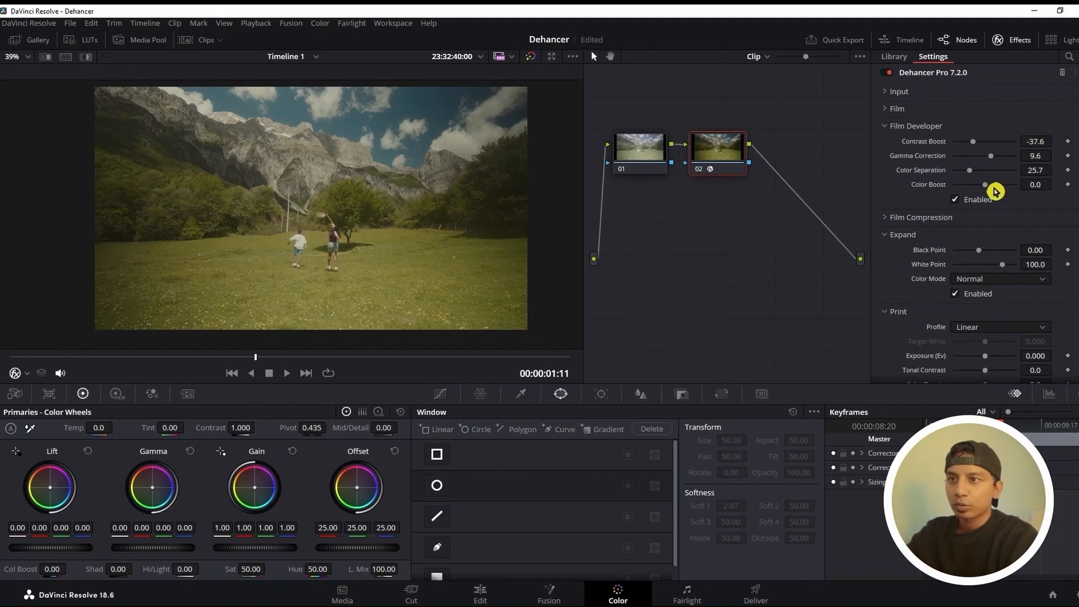
{"action": "left_click_drag", "start_coordinate": [985, 185], "coordinate": [990, 185]}
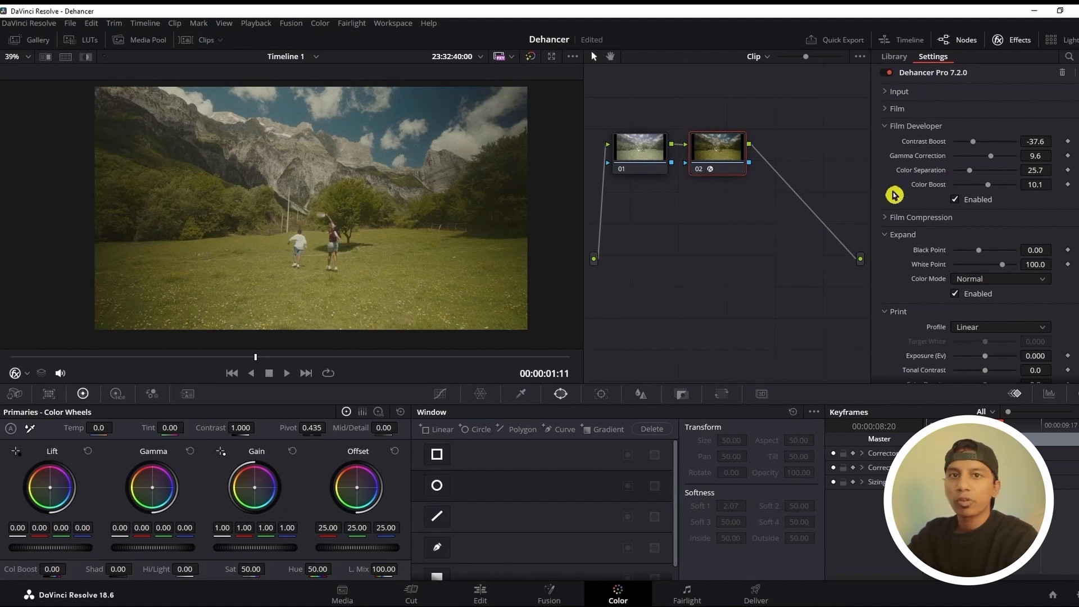
Collapse the Film Developer settings and enable Film Compression
{"action": "left_click", "coordinate": [882, 129]}
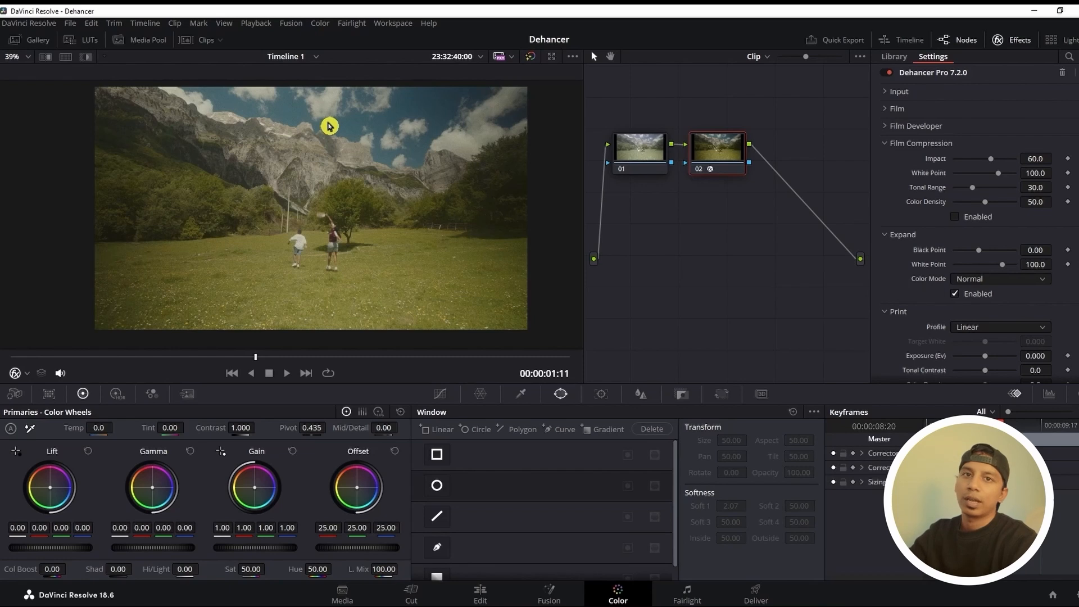
{"action": "left_click_drag", "start_coordinate": [360, 118], "coordinate": [380, 126]}
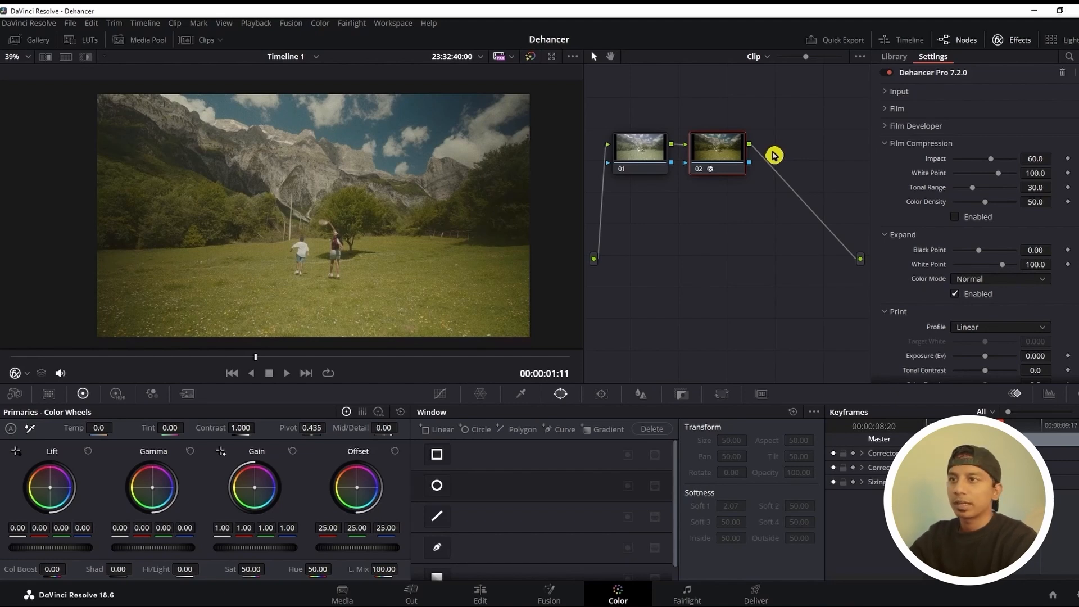
{"action": "left_click", "coordinate": [954, 218]}
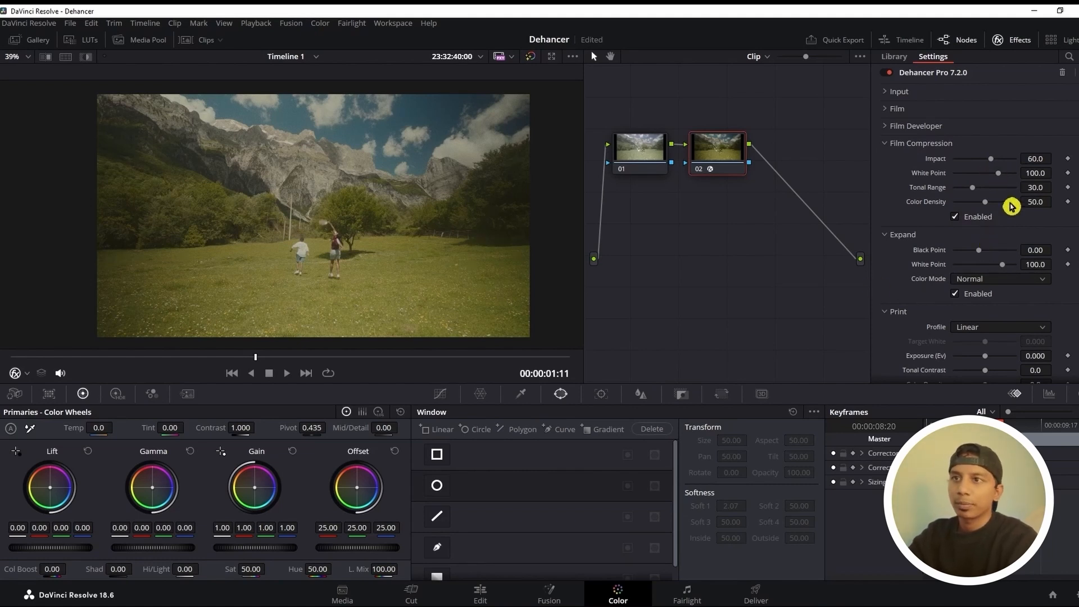
Lower the Film Compression White Point to 56.4 while checking the highlights in the clouds and mountains
{"action": "mouse_move", "coordinate": [991, 159]}
{"action": "left_mouse_down"}
{"action": "mouse_move", "coordinate": [1018, 162]}
{"action": "mouse_move", "coordinate": [939, 158]}
{"action": "mouse_move", "coordinate": [1019, 174]}
{"action": "mouse_move", "coordinate": [951, 161]}
{"action": "mouse_move", "coordinate": [987, 171]}
{"action": "left_mouse_up"}
{"action": "scroll", "coordinate": [368, 128], "scroll_direction": "up", "scroll_amount": 4}
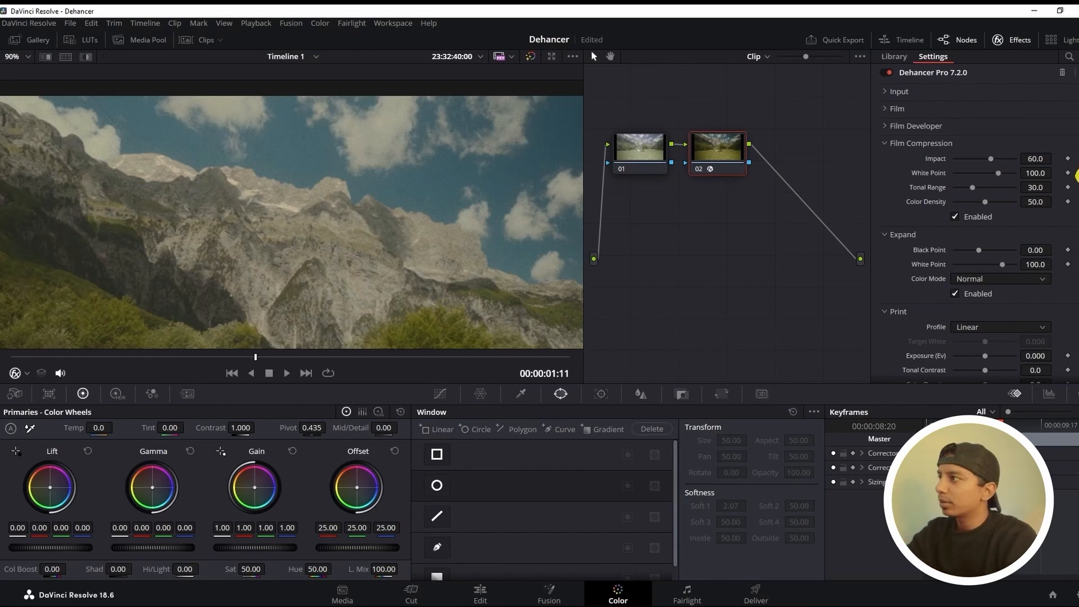
{"action": "left_click_drag", "start_coordinate": [998, 176], "coordinate": [959, 174]}
{"action": "scroll", "coordinate": [340, 241], "scroll_direction": "down", "scroll_amount": 5}
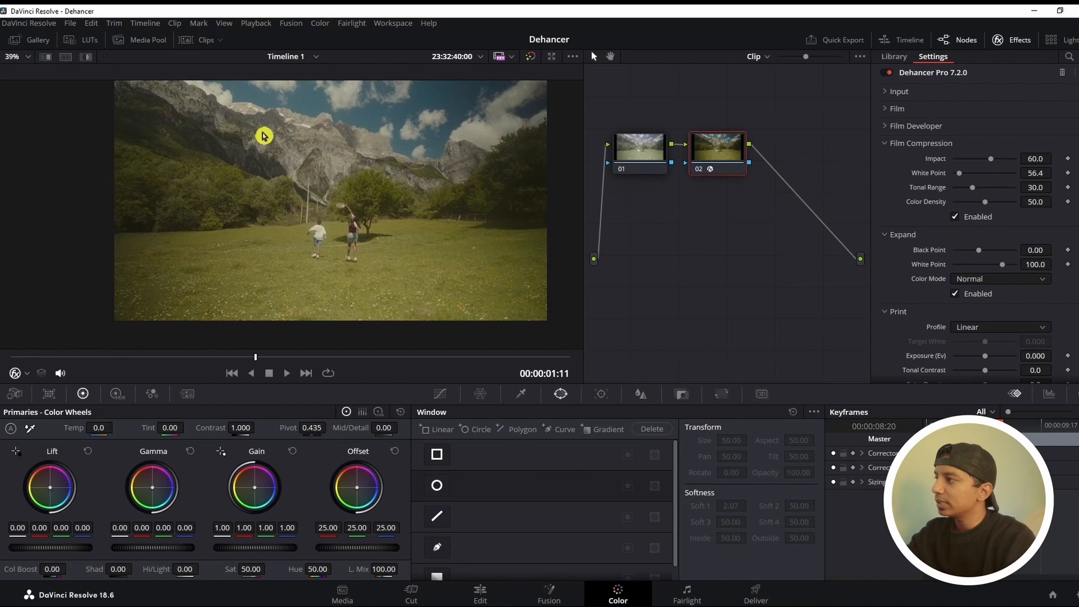
Try low and high Tonal Range values for Film Compression and settle on 56.9
{"action": "left_click", "coordinate": [972, 190]}
{"action": "left_click_drag", "start_coordinate": [976, 193], "coordinate": [978, 199]}
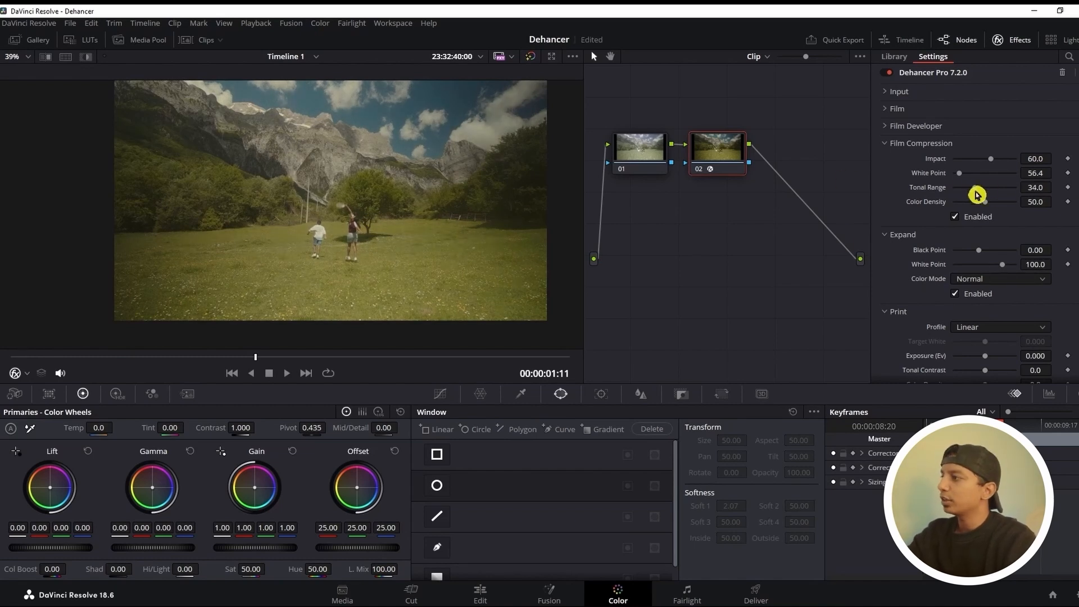
{"action": "mouse_move", "coordinate": [978, 192]}
{"action": "left_mouse_down"}
{"action": "mouse_move", "coordinate": [1003, 194]}
{"action": "mouse_move", "coordinate": [990, 194]}
{"action": "left_mouse_up"}
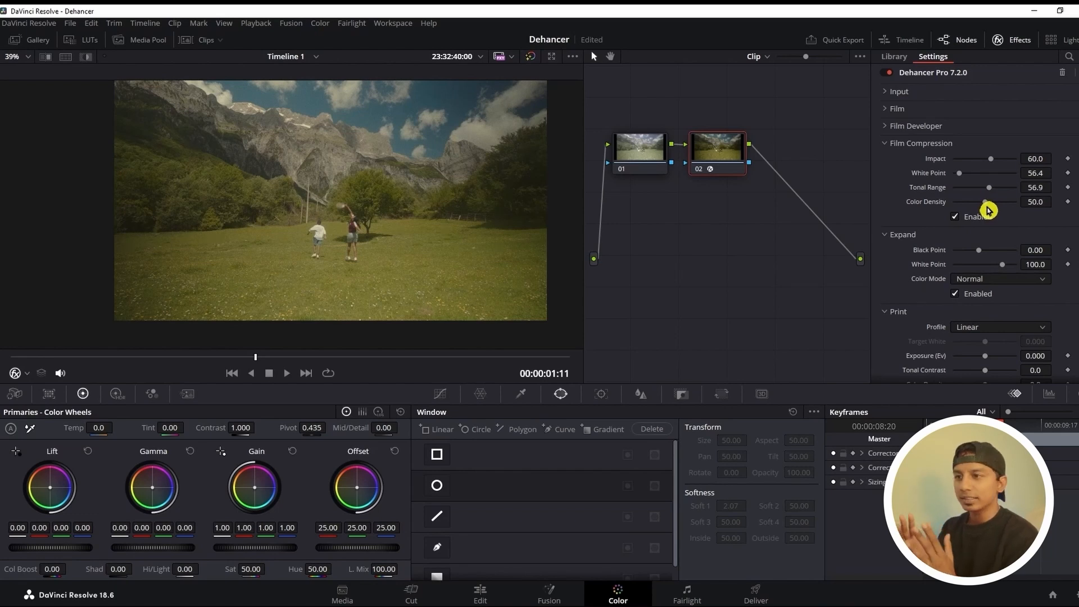
{"action": "left_click_drag", "start_coordinate": [973, 191], "coordinate": [925, 184]}
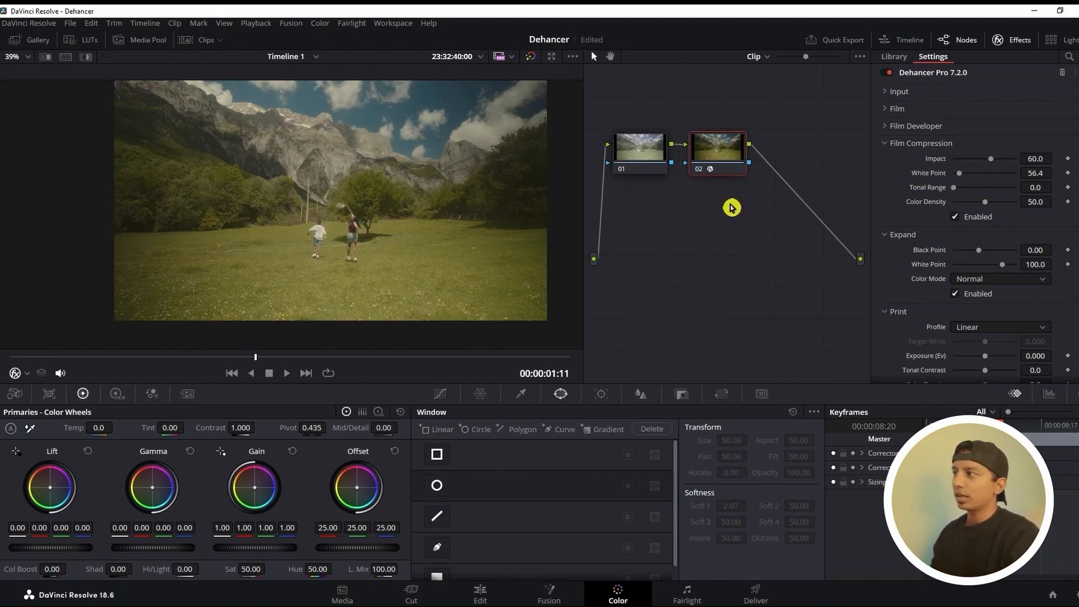
{"action": "left_click_drag", "start_coordinate": [954, 187], "coordinate": [994, 200]}
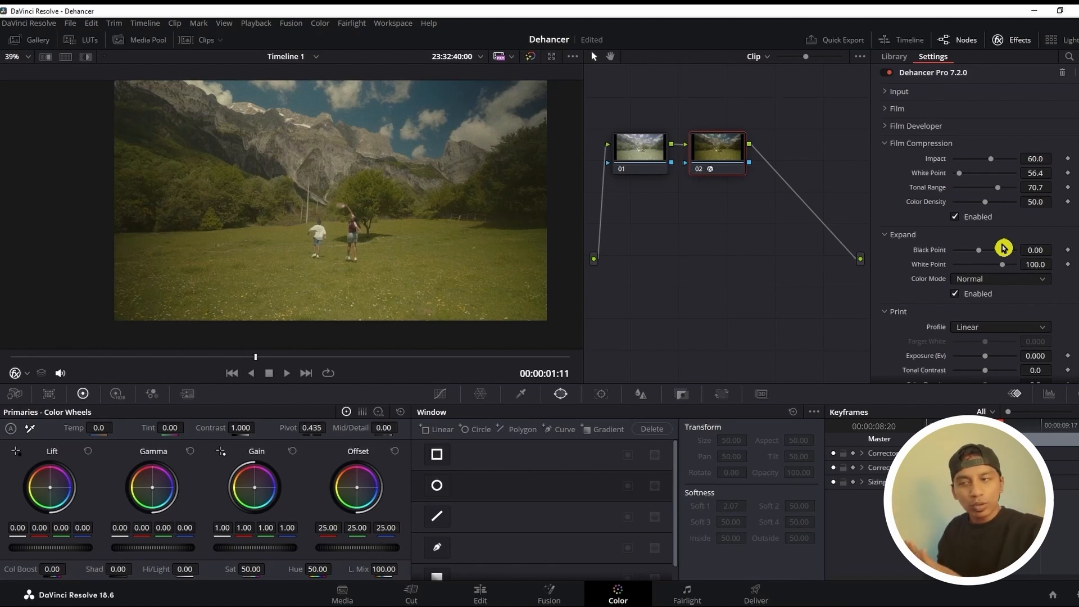
{"action": "left_click_drag", "start_coordinate": [996, 193], "coordinate": [990, 193]}
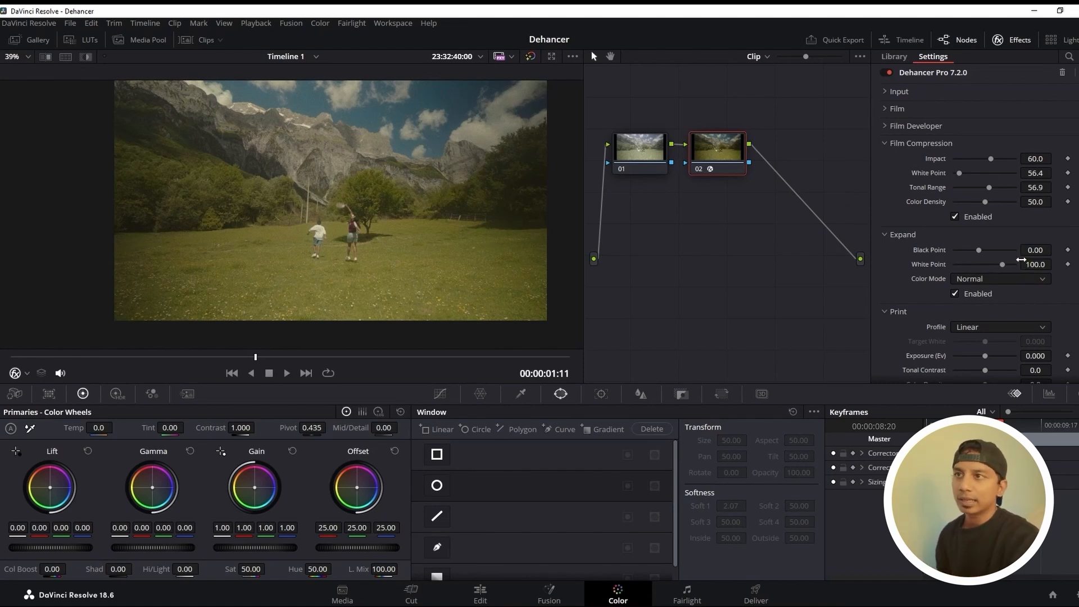
{"action": "left_click", "coordinate": [893, 109]}
{"action": "left_click", "coordinate": [893, 109]}
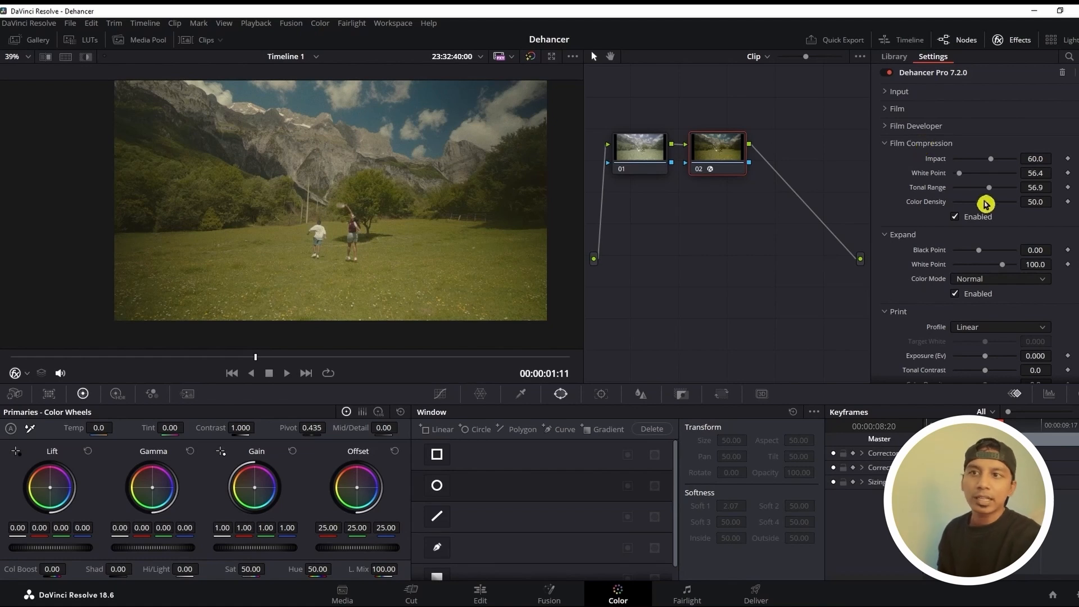
{"action": "left_click", "coordinate": [896, 108]}
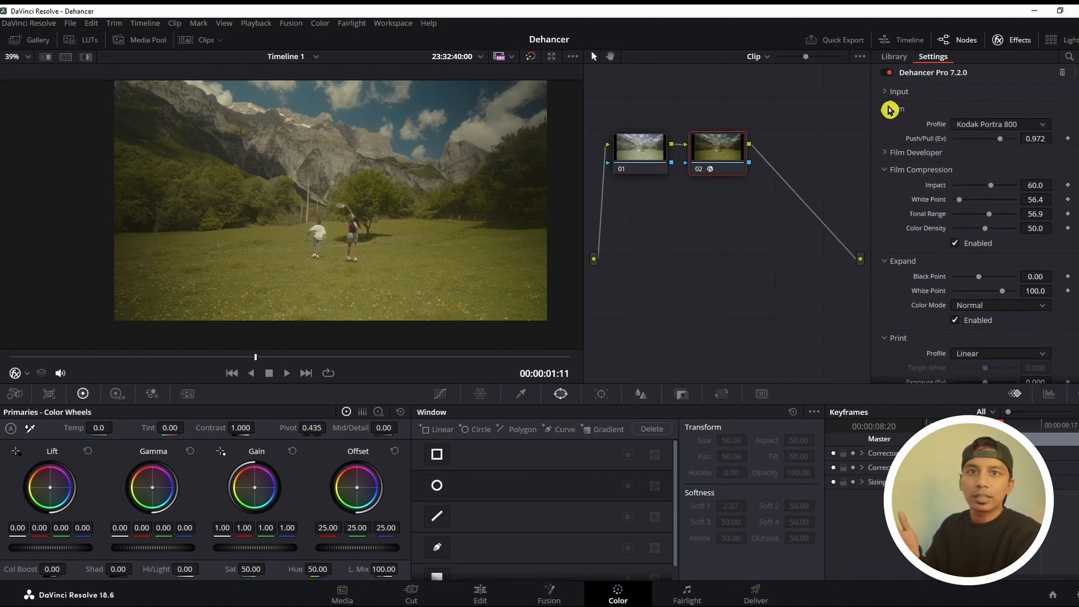
{"action": "left_click", "coordinate": [896, 109]}
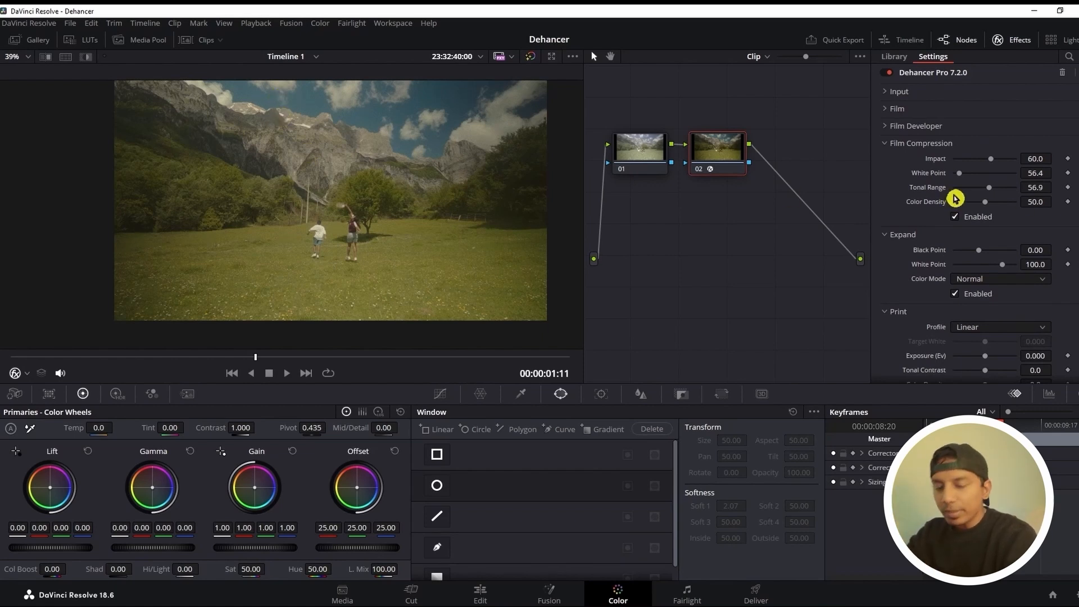
Collapse Film Compression and set the Expand Black Point to 1.10 and White Point to 92.7
{"action": "left_click", "coordinate": [910, 143]}
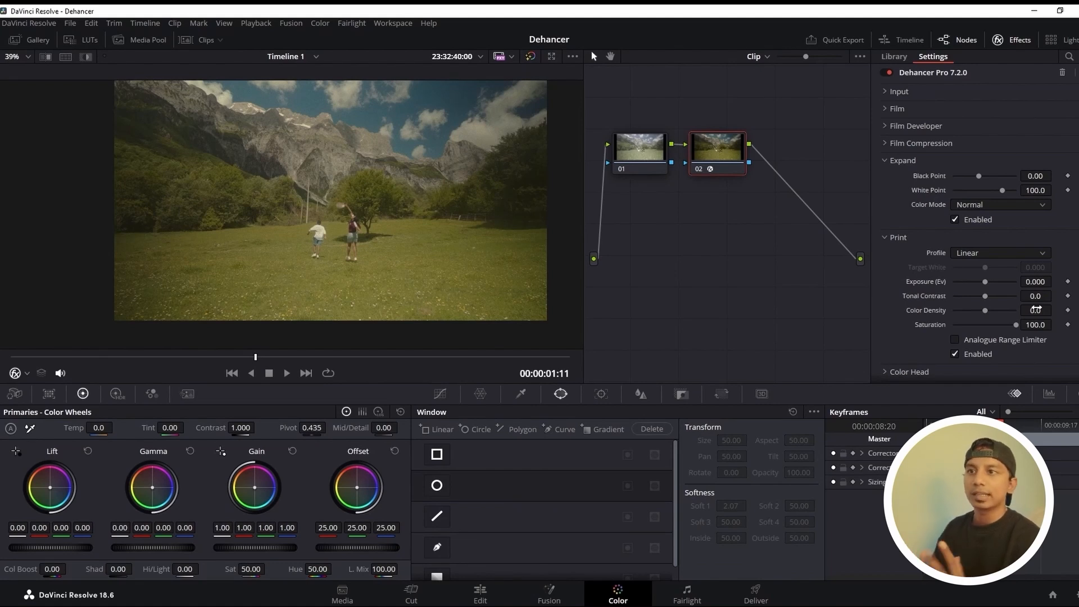
{"action": "left_click_drag", "start_coordinate": [978, 175], "coordinate": [980, 184]}
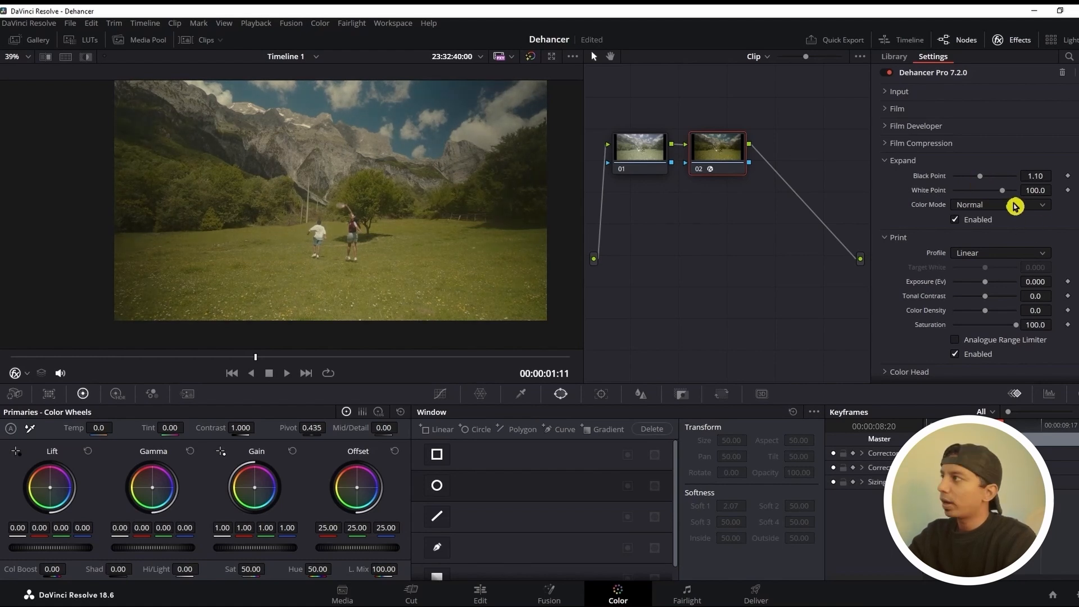
{"action": "left_click_drag", "start_coordinate": [1002, 191], "coordinate": [998, 193]}
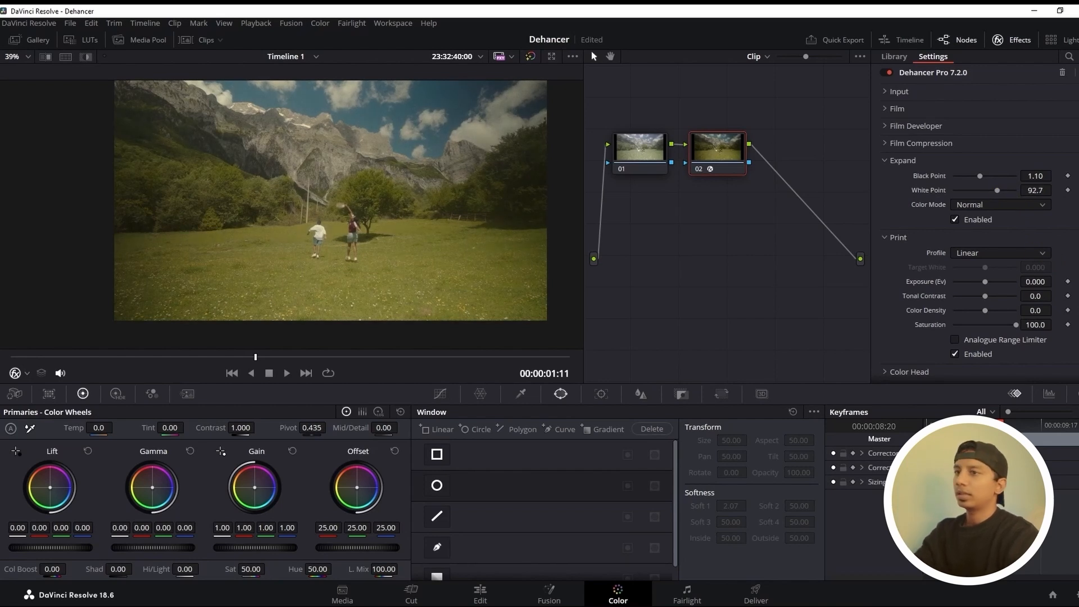
Try the Luma color mode in the Expand settings and return it to Normal
{"action": "left_click", "coordinate": [995, 205]}
{"action": "left_click", "coordinate": [990, 218]}
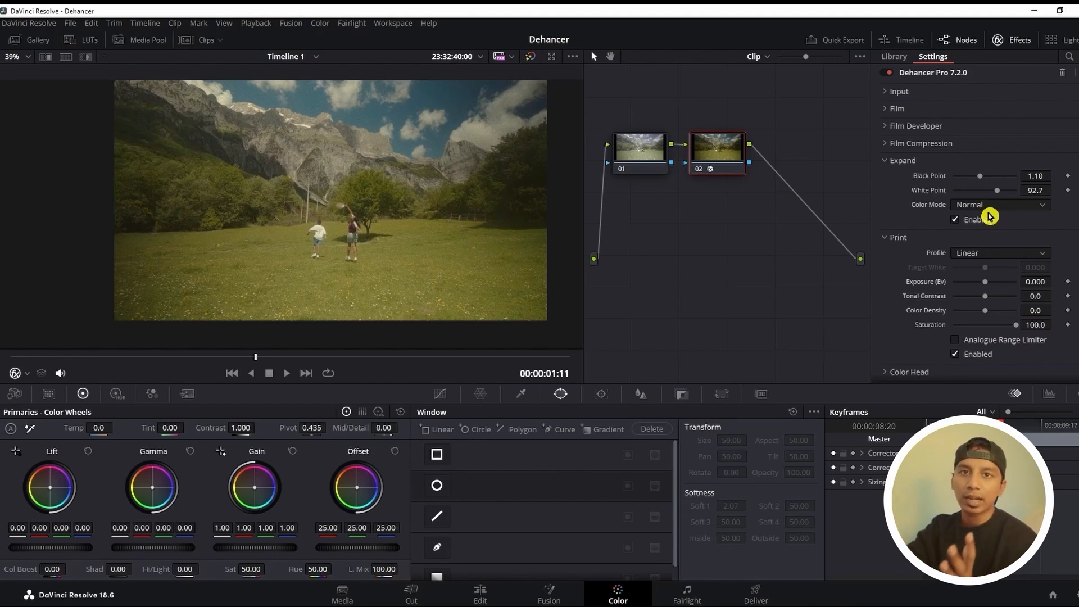
{"action": "left_click", "coordinate": [1006, 201]}
{"action": "left_click", "coordinate": [982, 233]}
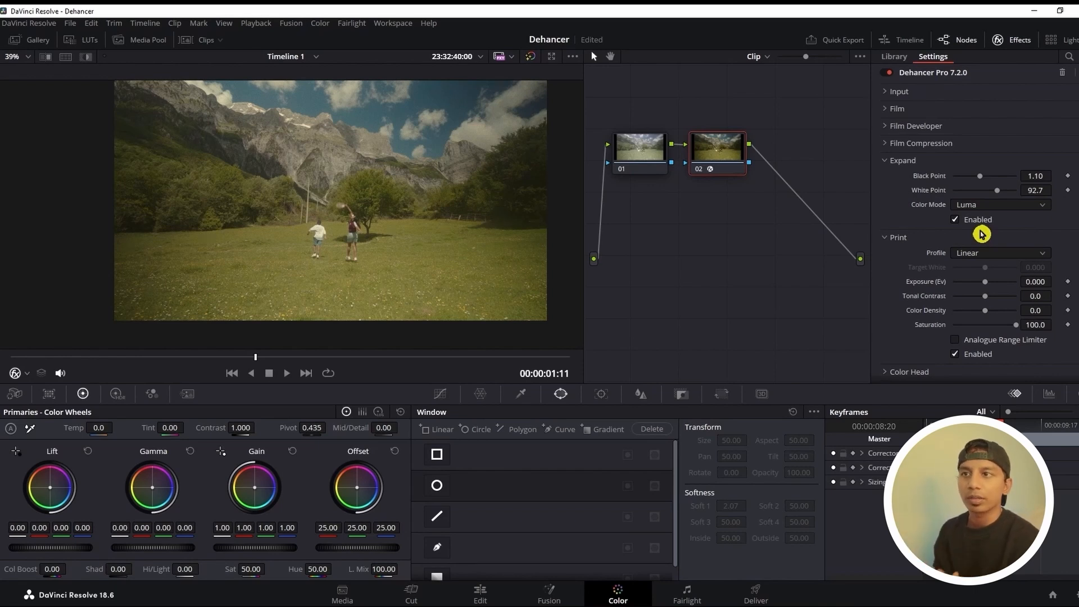
{"action": "left_click", "coordinate": [978, 208]}
{"action": "left_click", "coordinate": [977, 220]}
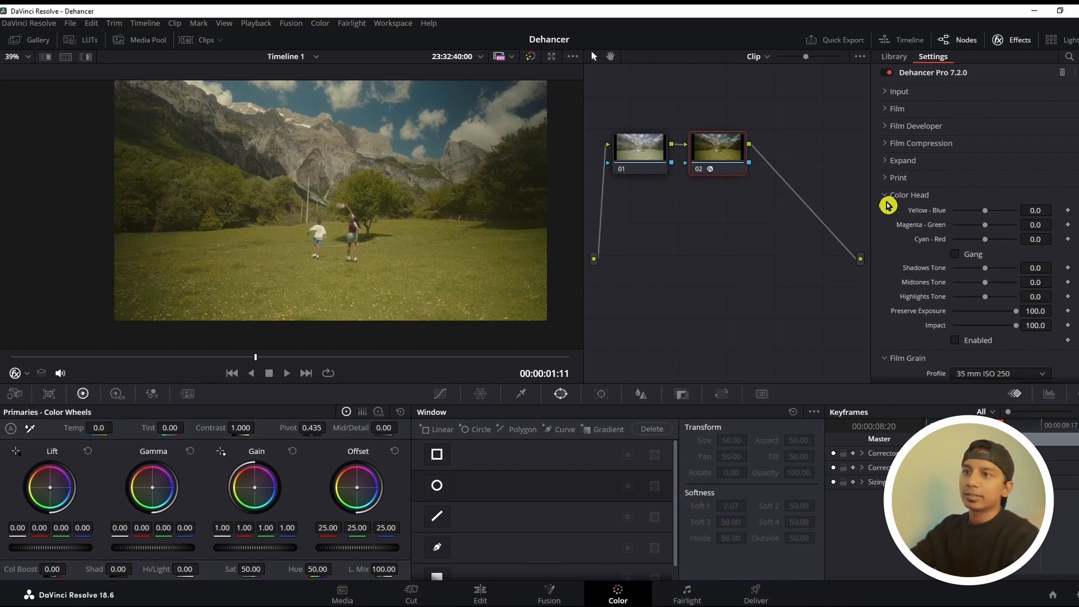
Try the Yellow-Blue and Magenta-Green adjustments in Color Head and reset both to 0
{"action": "left_click_drag", "start_coordinate": [984, 211], "coordinate": [971, 211]}
{"action": "double_click", "coordinate": [974, 212]}
{"action": "mouse_move", "coordinate": [985, 224]}
{"action": "left_mouse_down"}
{"action": "mouse_move", "coordinate": [977, 243]}
{"action": "mouse_move", "coordinate": [990, 243]}
{"action": "left_mouse_up"}
{"action": "left_click", "coordinate": [1077, 225]}
{"action": "left_click", "coordinate": [1077, 239]}
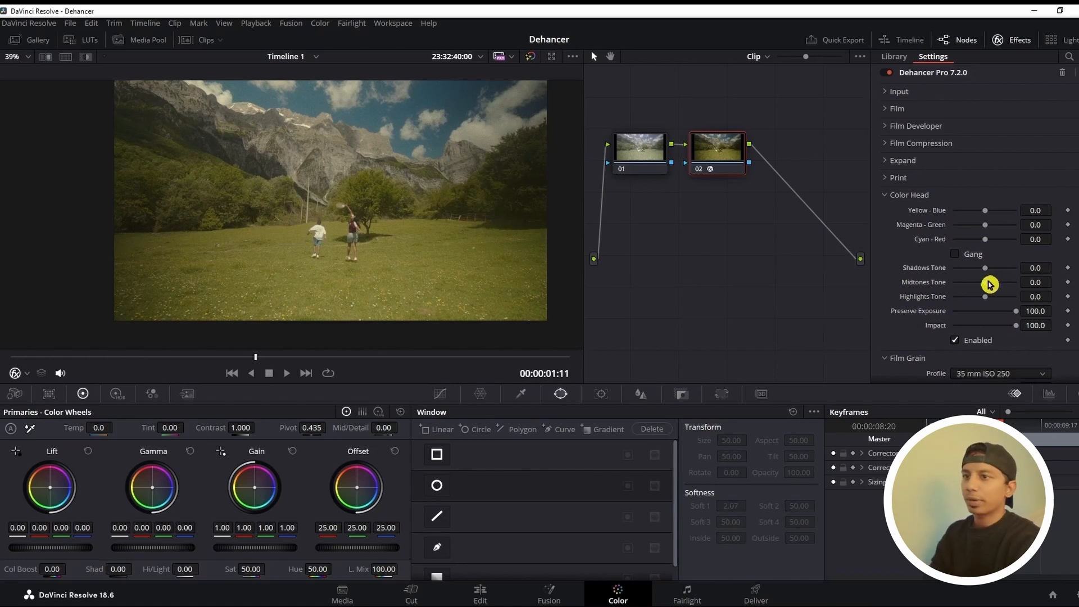
Set the Color Head's Midtones Tone to 33.9 and Shadows Tone to -11.9, and collapse its settings
{"action": "left_click_drag", "start_coordinate": [984, 282], "coordinate": [997, 291]}
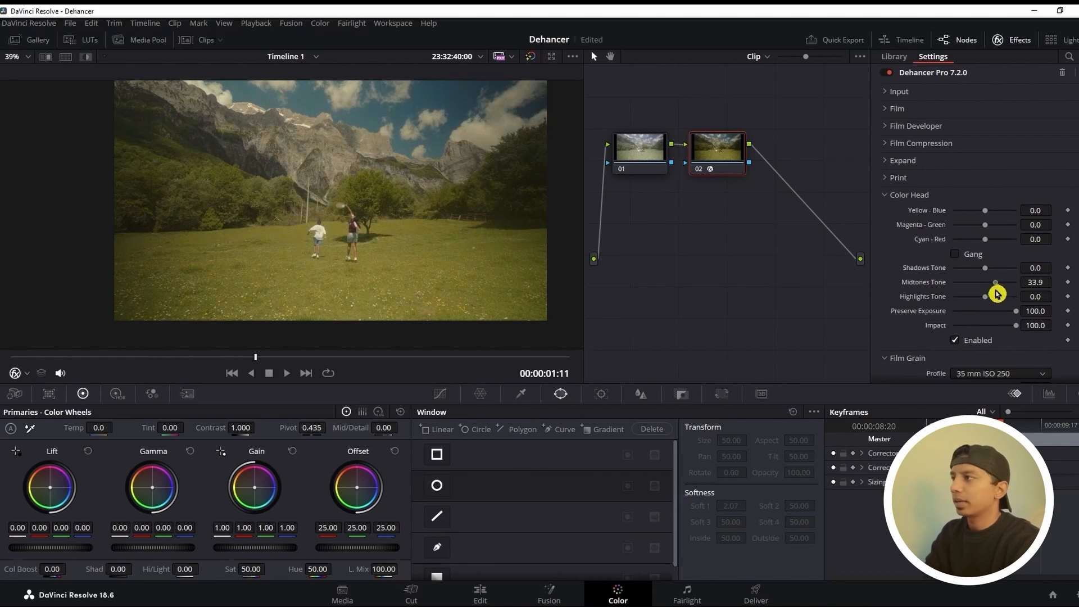
{"action": "left_click_drag", "start_coordinate": [985, 268], "coordinate": [980, 268]}
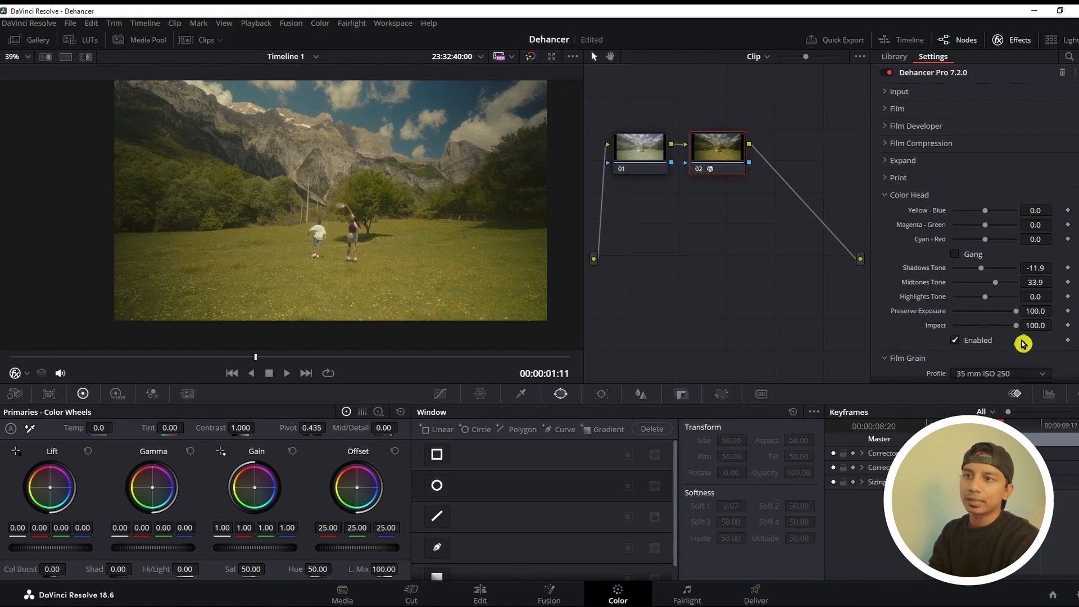
{"action": "mouse_move", "coordinate": [1014, 327]}
{"action": "left_mouse_down"}
{"action": "mouse_move", "coordinate": [974, 327]}
{"action": "mouse_move", "coordinate": [1032, 327]}
{"action": "left_mouse_up"}
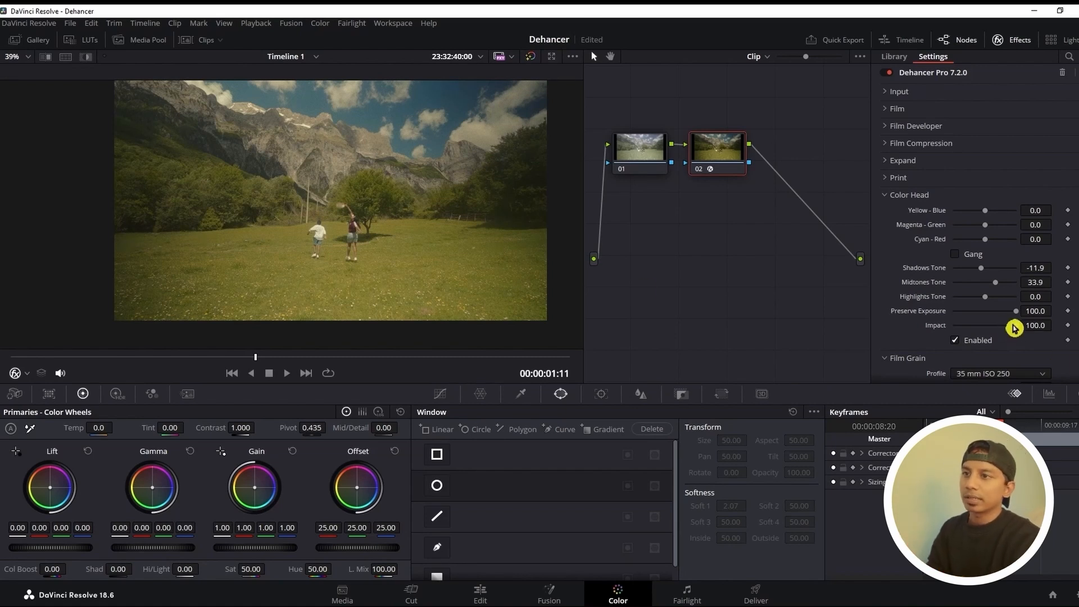
{"action": "left_click", "coordinate": [894, 196]}
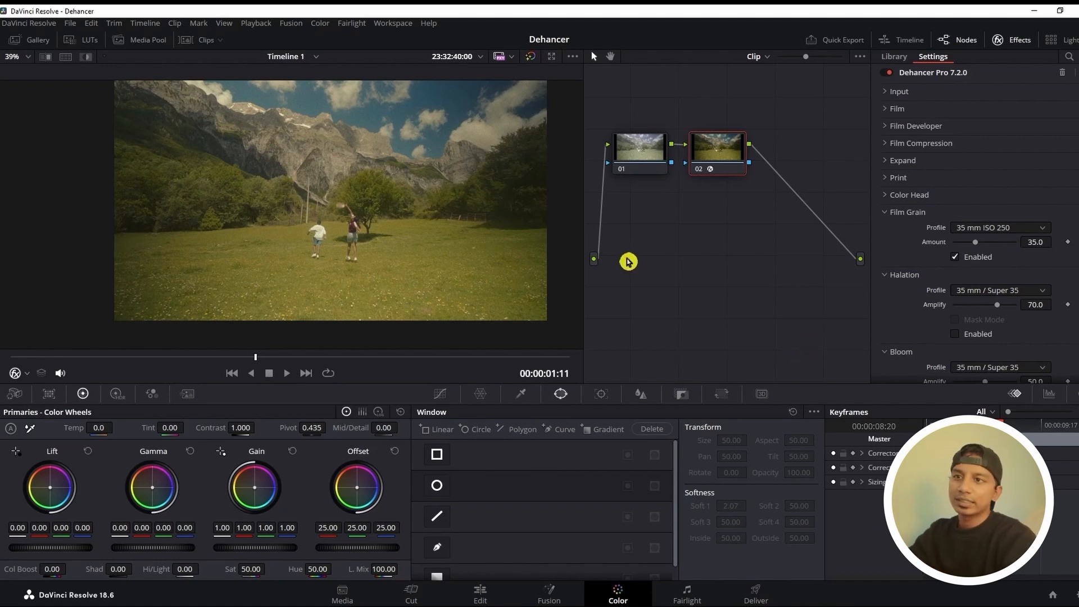
{"action": "left_click", "coordinate": [1028, 229]}
{"action": "left_click", "coordinate": [1028, 229]}
{"action": "left_click", "coordinate": [1028, 229]}
{"action": "left_click", "coordinate": [1028, 229]}
{"action": "left_click", "coordinate": [1027, 230]}
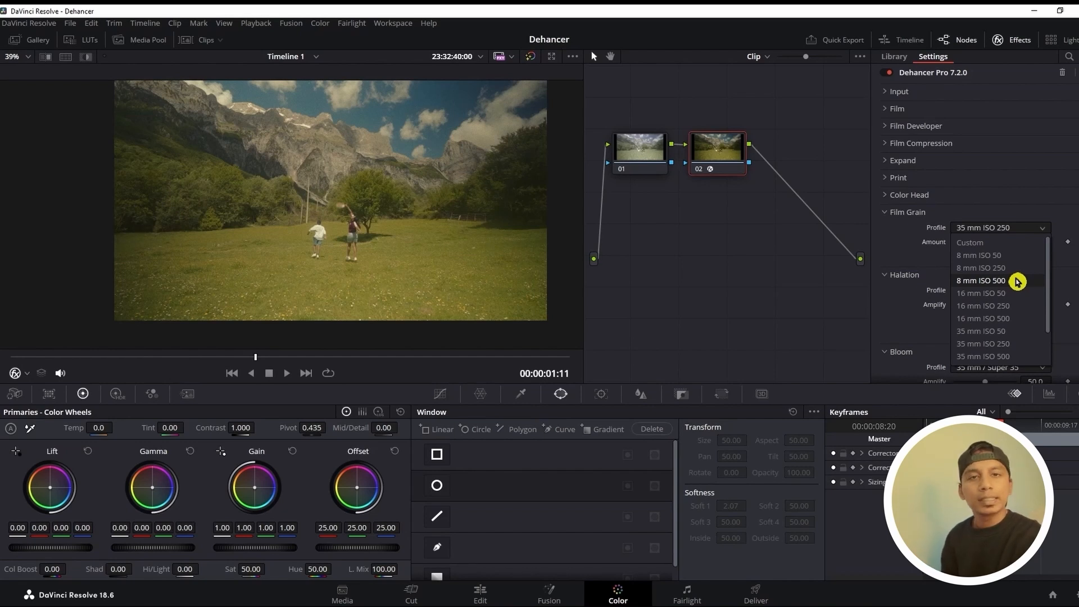
{"action": "scroll", "coordinate": [1017, 293], "scroll_direction": "down", "scroll_amount": 3}
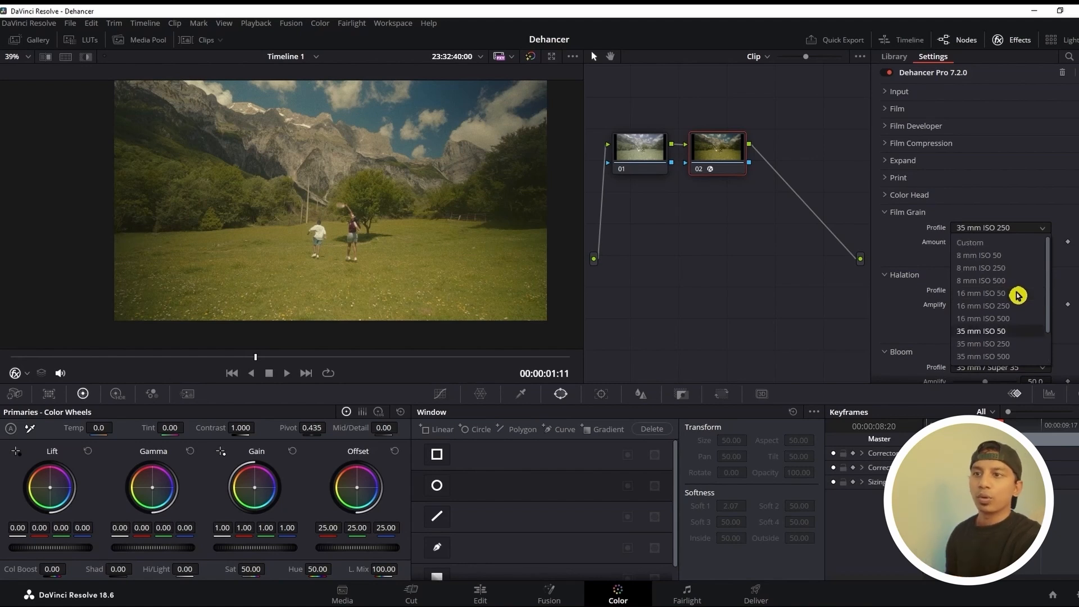
{"action": "left_click", "coordinate": [1003, 233]}
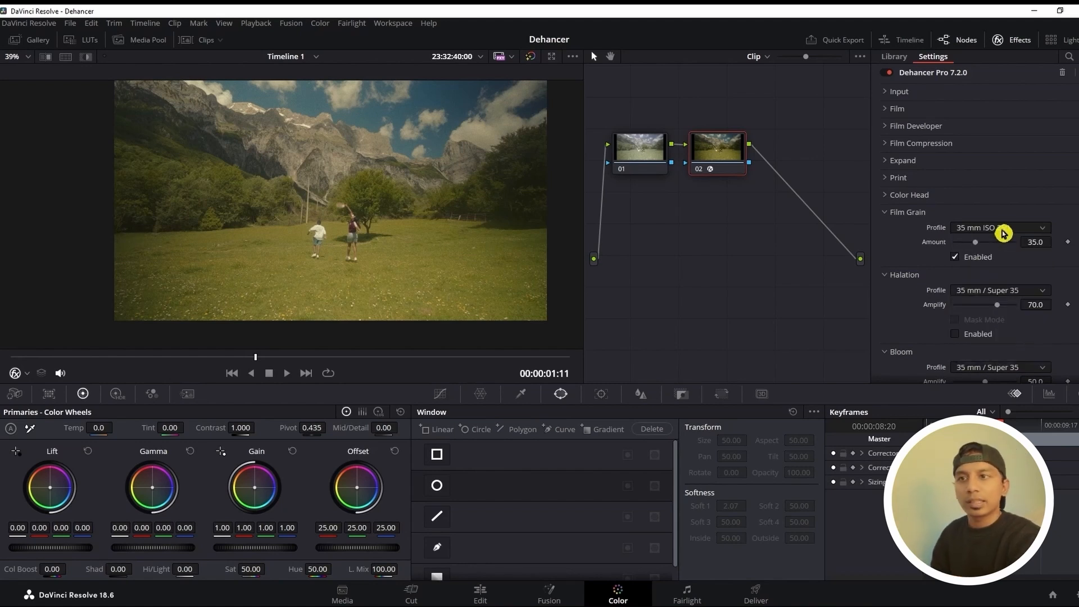
Try the 8 mm ISO 250 Film Grain profile and inspect the grain close up on the two figures
{"action": "left_click", "coordinate": [1003, 231]}
{"action": "left_click", "coordinate": [1000, 269]}
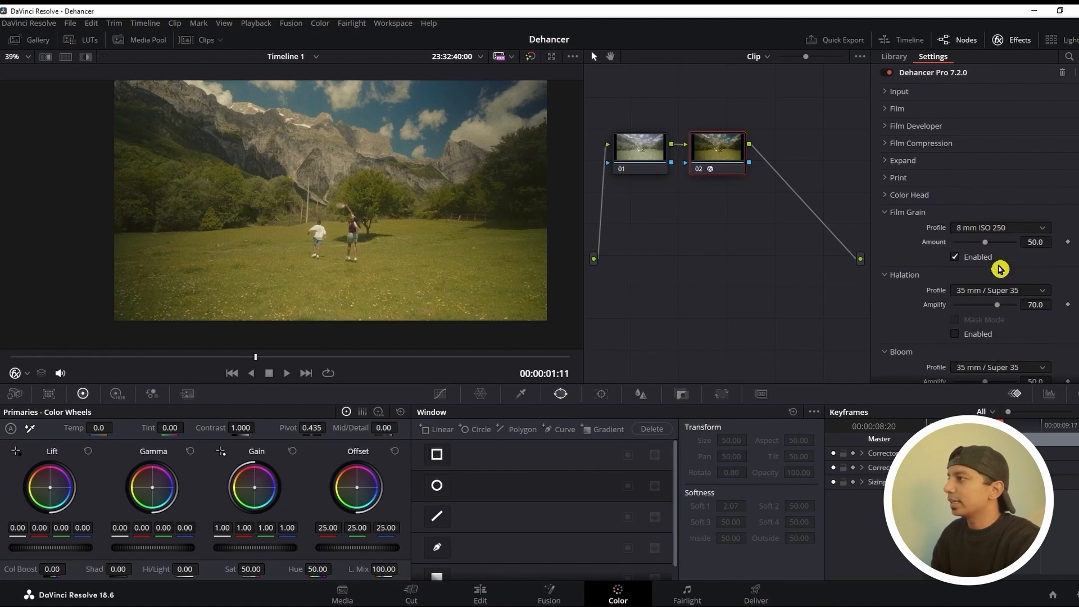
{"action": "scroll", "coordinate": [325, 202], "scroll_direction": "up", "scroll_amount": 4}
{"action": "scroll", "coordinate": [347, 161], "scroll_direction": "up", "scroll_amount": 3}
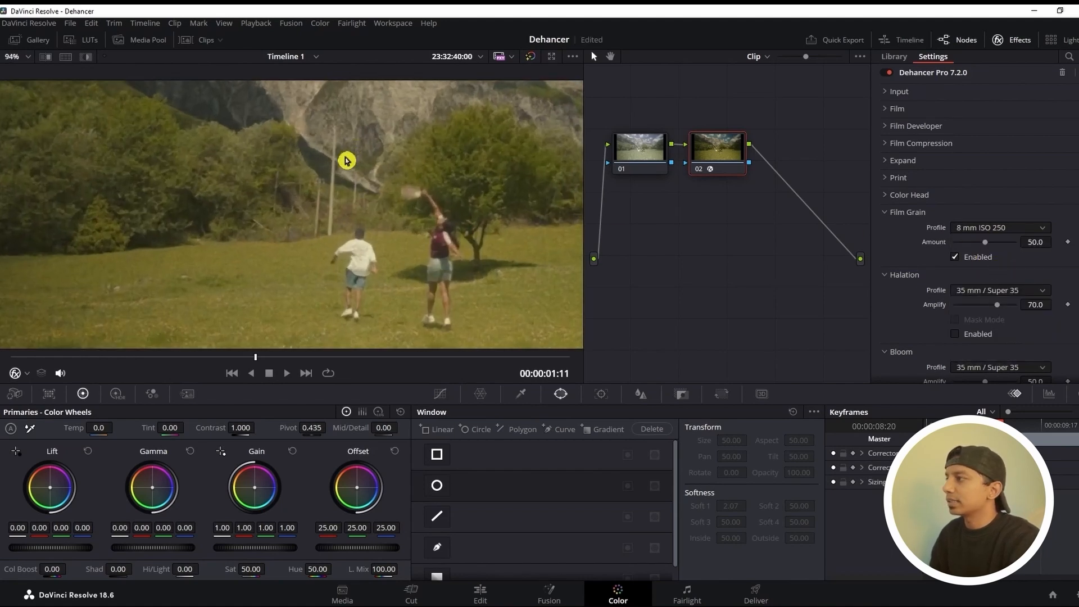
Compare the 35 mm ISO 500 and 65 mm ISO 500 Film Grain profiles on the enlarged image
{"action": "left_click", "coordinate": [1005, 229]}
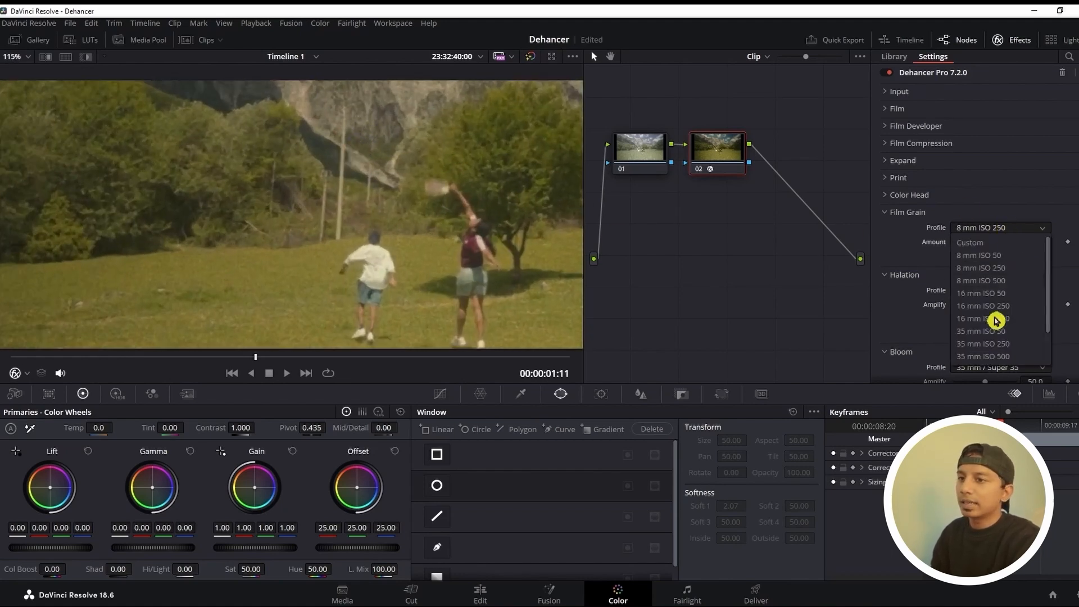
{"action": "left_click", "coordinate": [990, 357]}
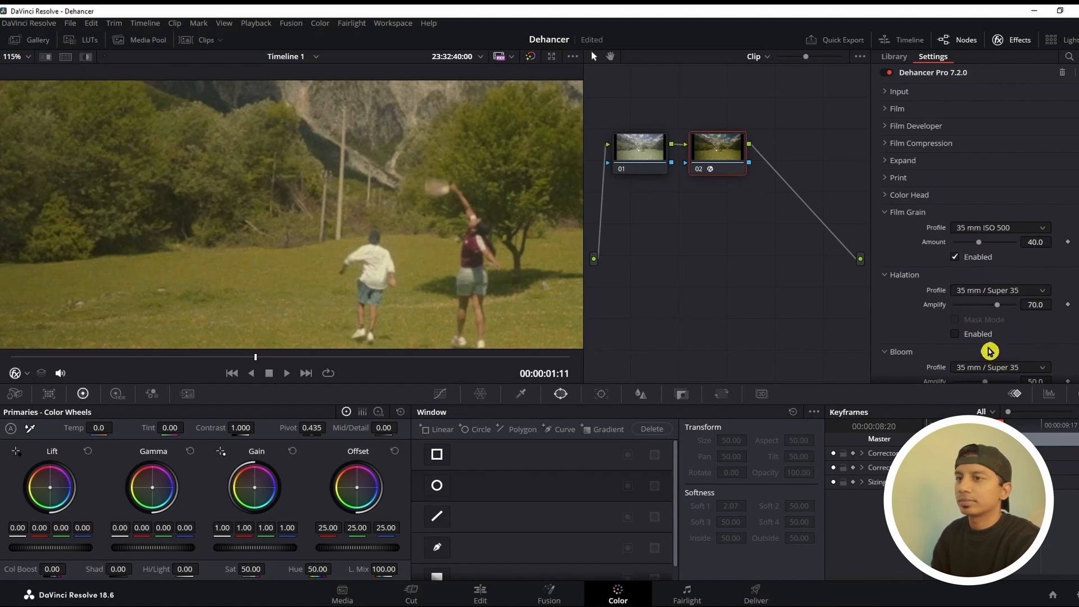
{"action": "scroll", "coordinate": [987, 337], "scroll_direction": "down", "scroll_amount": 1}
{"action": "left_click", "coordinate": [1002, 194]}
{"action": "left_click", "coordinate": [989, 322]}
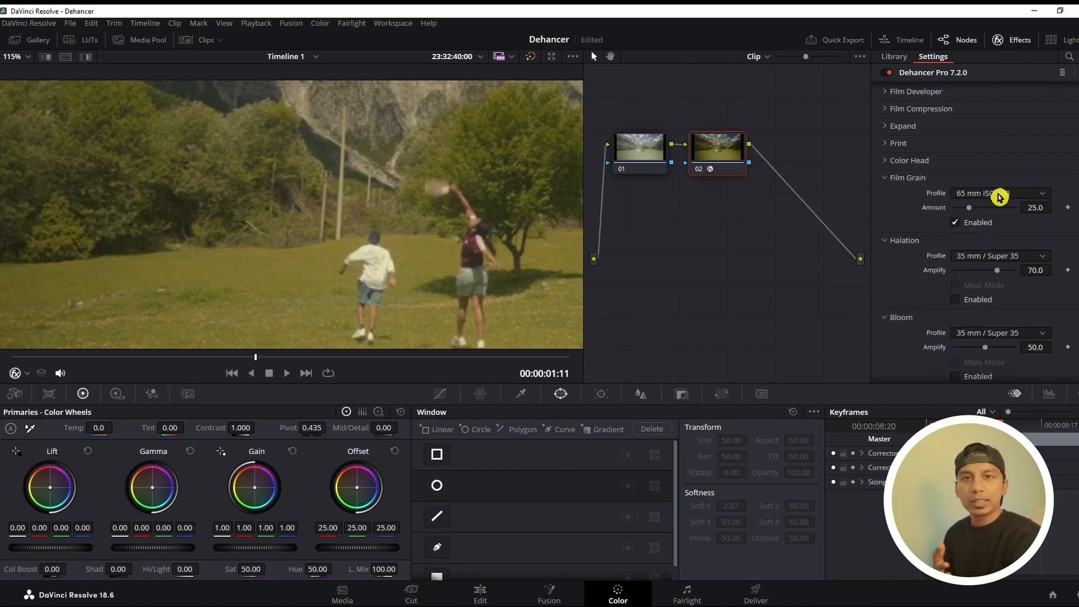
Try the Custom Film Grain profile to see its individual controls, and return the profile to 35 mm ISO 250
{"action": "left_click", "coordinate": [1000, 193]}
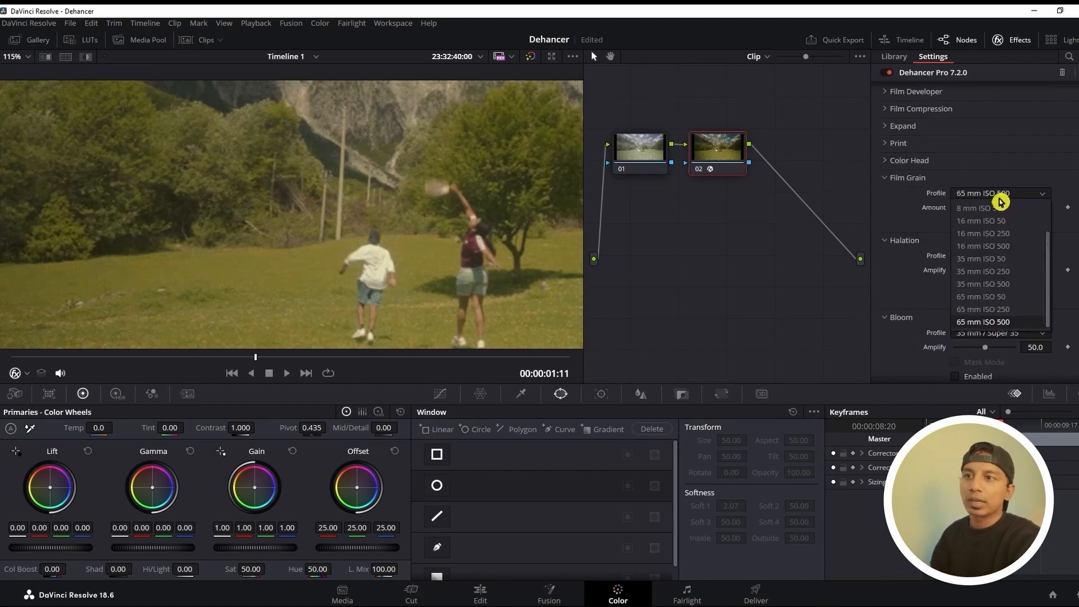
{"action": "left_click", "coordinate": [998, 206]}
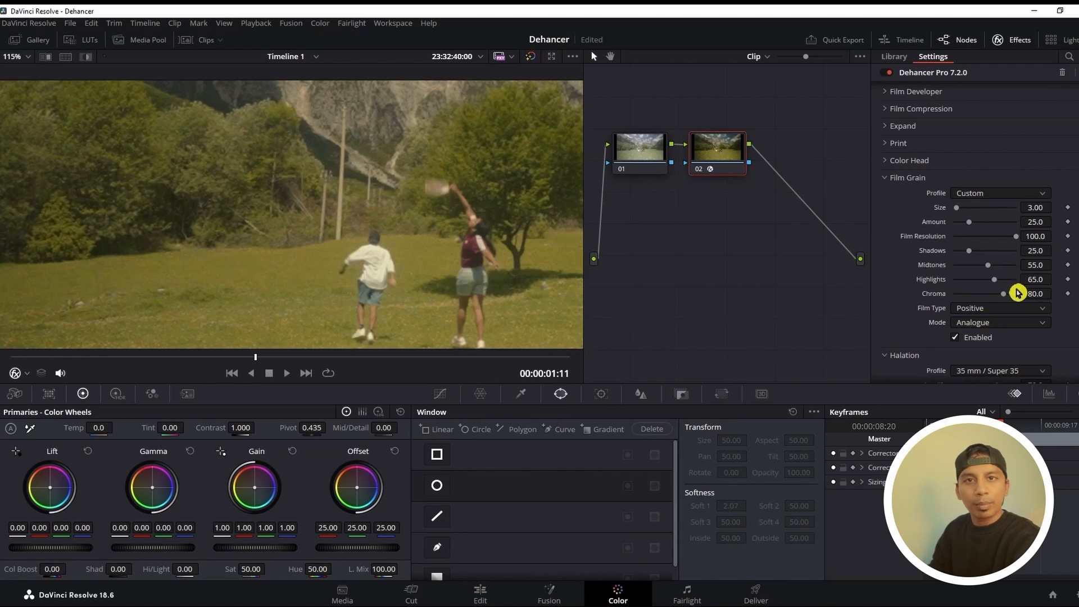
{"action": "left_click", "coordinate": [1011, 194]}
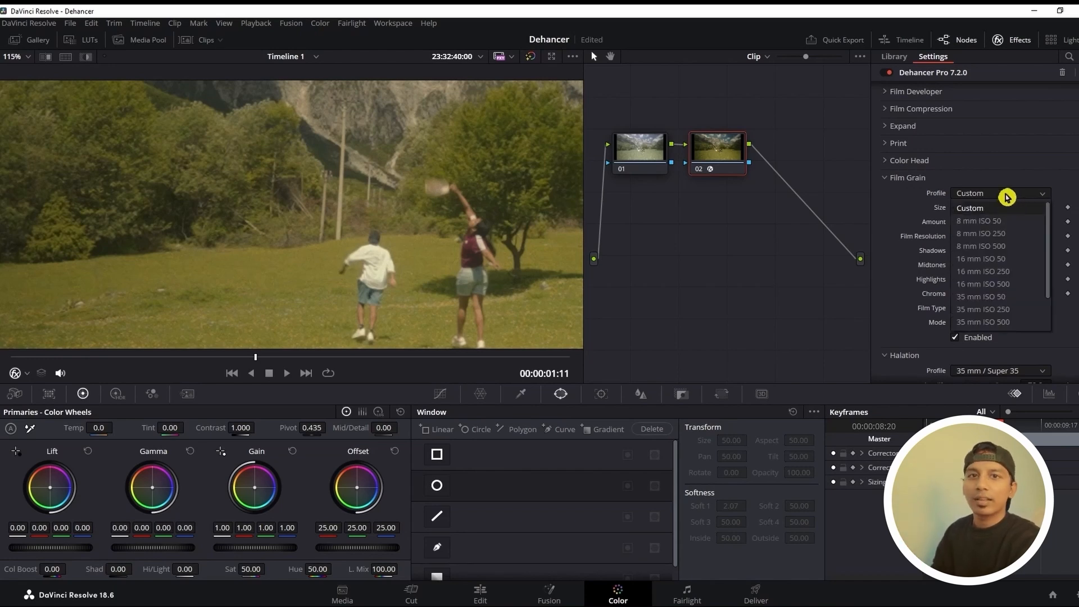
{"action": "left_click", "coordinate": [1006, 196]}
{"action": "left_click", "coordinate": [1005, 196]}
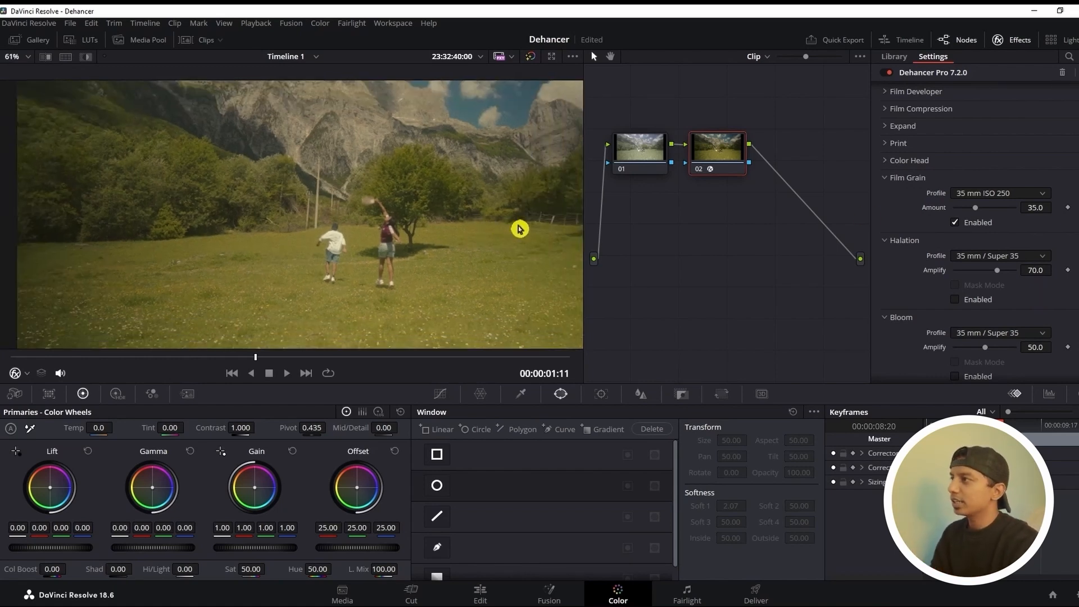
Enable Halation and set its profile to the 8 mm No Remjet option
{"action": "scroll", "coordinate": [517, 228], "scroll_direction": "down", "scroll_amount": 4}
{"action": "left_click_drag", "start_coordinate": [449, 175], "coordinate": [446, 192]}
{"action": "left_click", "coordinate": [955, 299]}
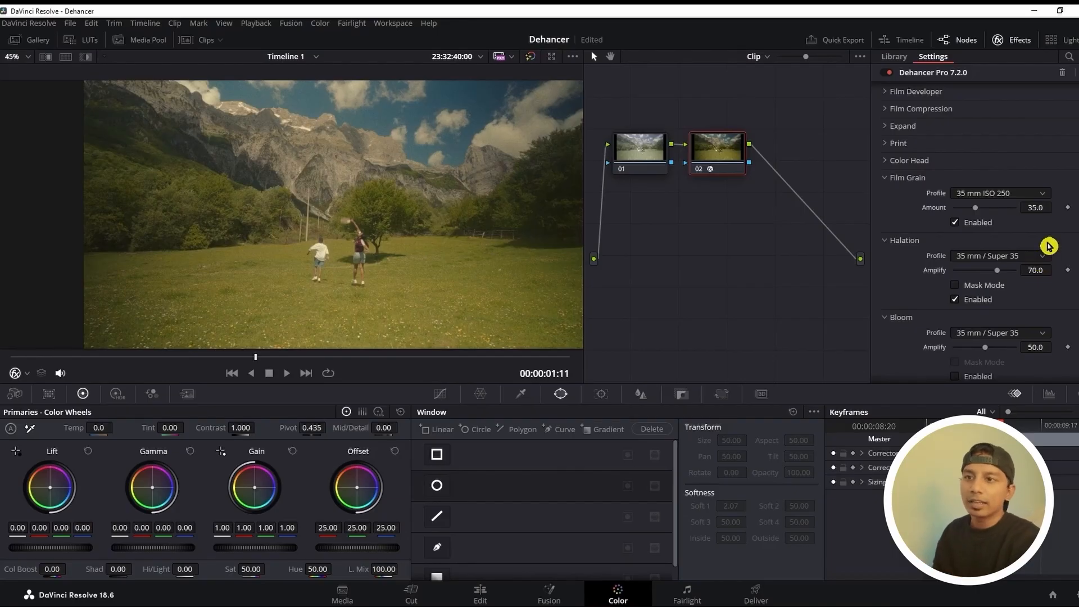
{"action": "left_click", "coordinate": [1036, 258]}
{"action": "left_click", "coordinate": [1030, 296]}
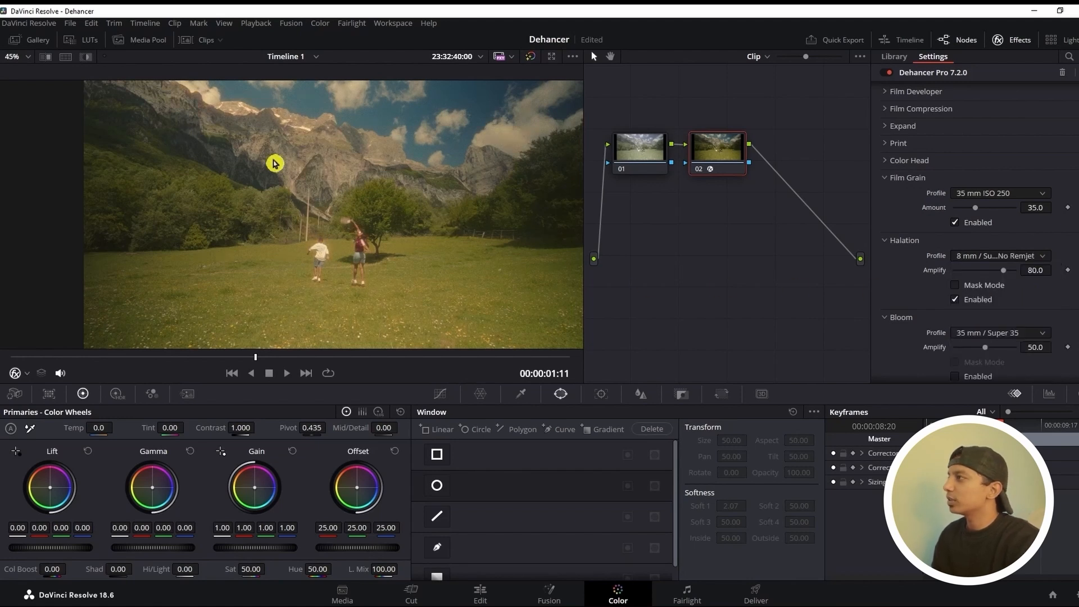
Try the 35 mm / Super 35 No Remjet Halation profile, and set the profile to Custom
{"action": "left_click", "coordinate": [1019, 260]}
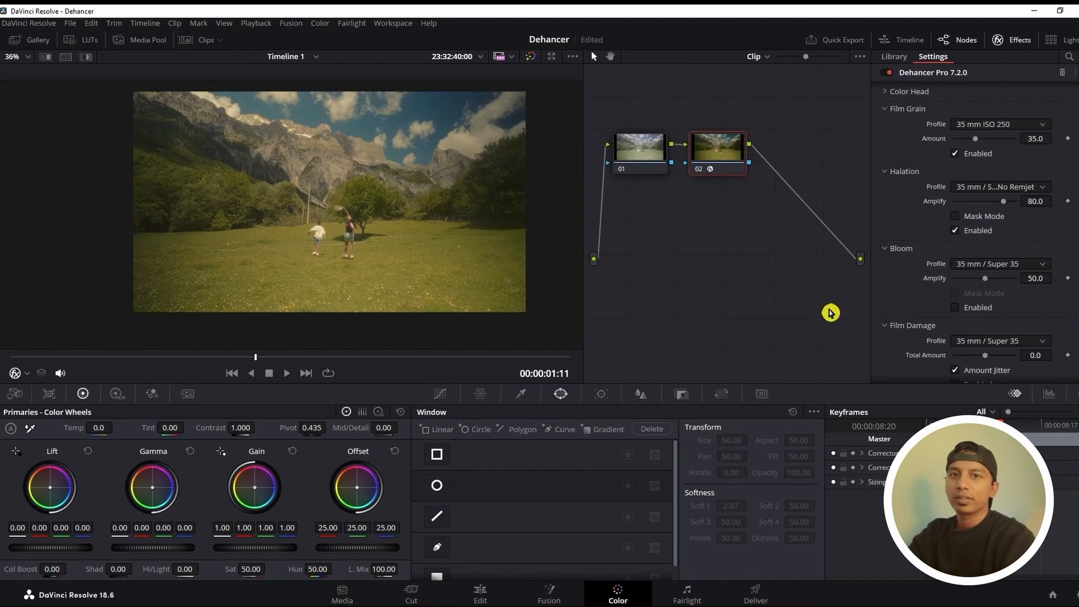
{"action": "left_click", "coordinate": [1019, 187]}
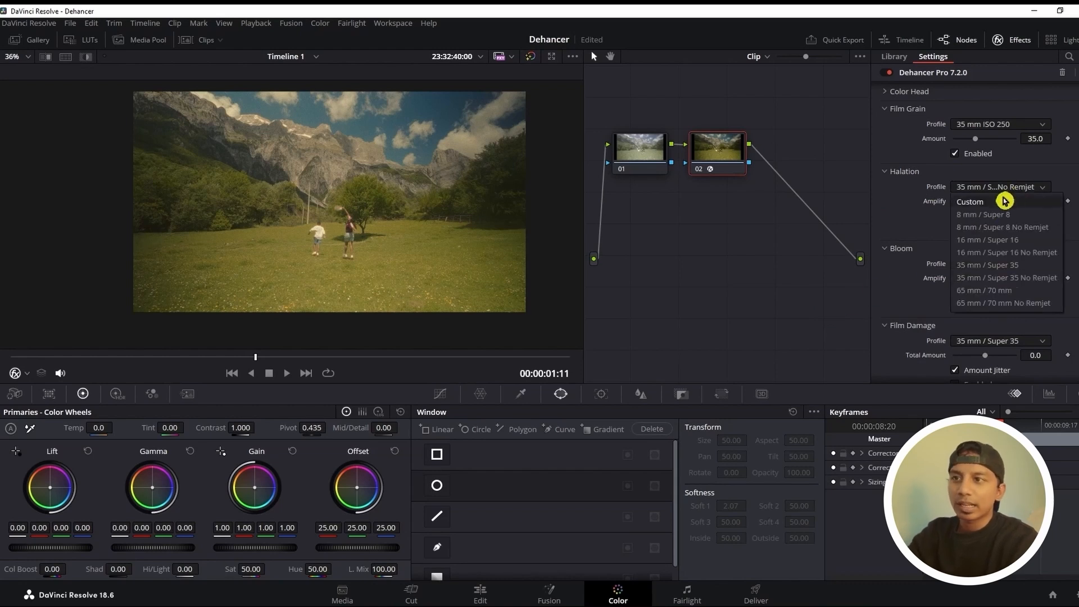
{"action": "left_click", "coordinate": [1004, 201]}
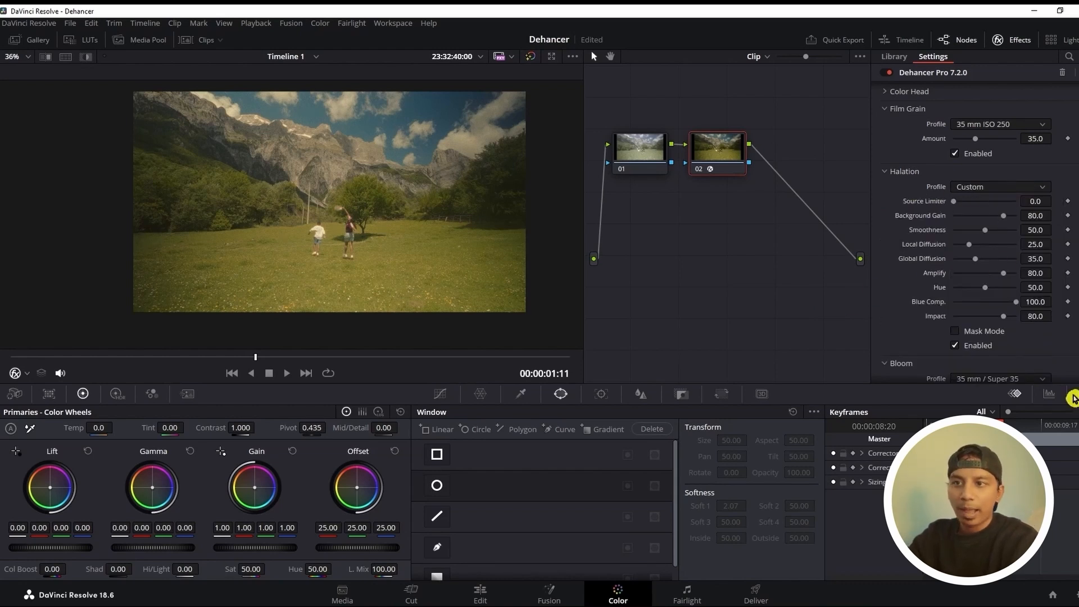
Raise the custom Halation's Amplify and Impact to 100, and set Local Diffusion to 9.1 and Global Diffusion to 53.2
{"action": "left_click_drag", "start_coordinate": [1004, 273], "coordinate": [1018, 274]}
{"action": "left_click", "coordinate": [1005, 317]}
{"action": "left_click_drag", "start_coordinate": [1006, 317], "coordinate": [1020, 316]}
{"action": "scroll", "coordinate": [308, 236], "scroll_direction": "up", "scroll_amount": 4}
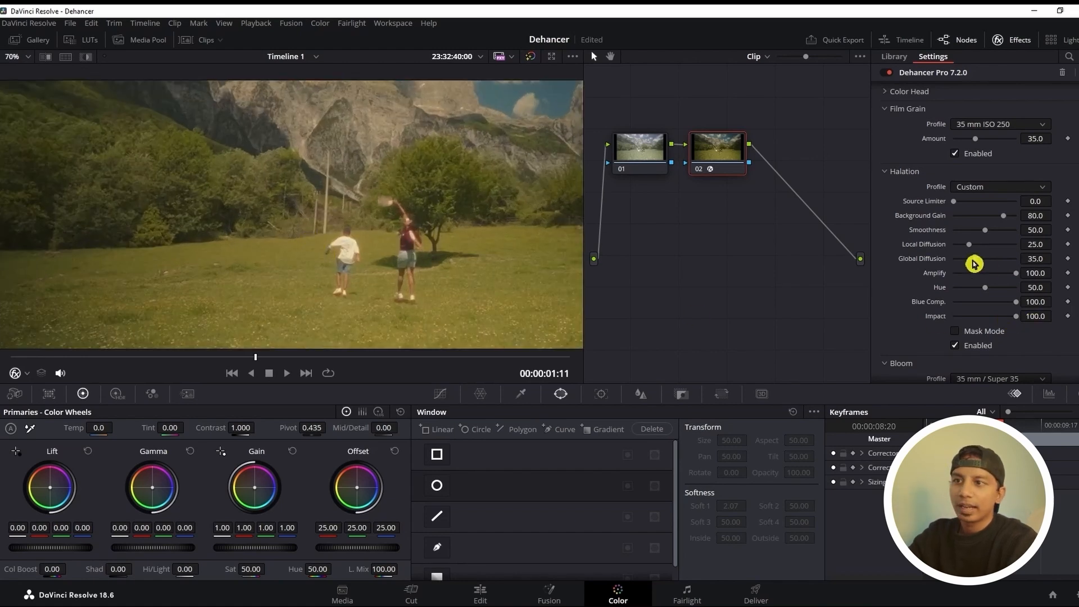
{"action": "left_click_drag", "start_coordinate": [977, 258], "coordinate": [1008, 265]}
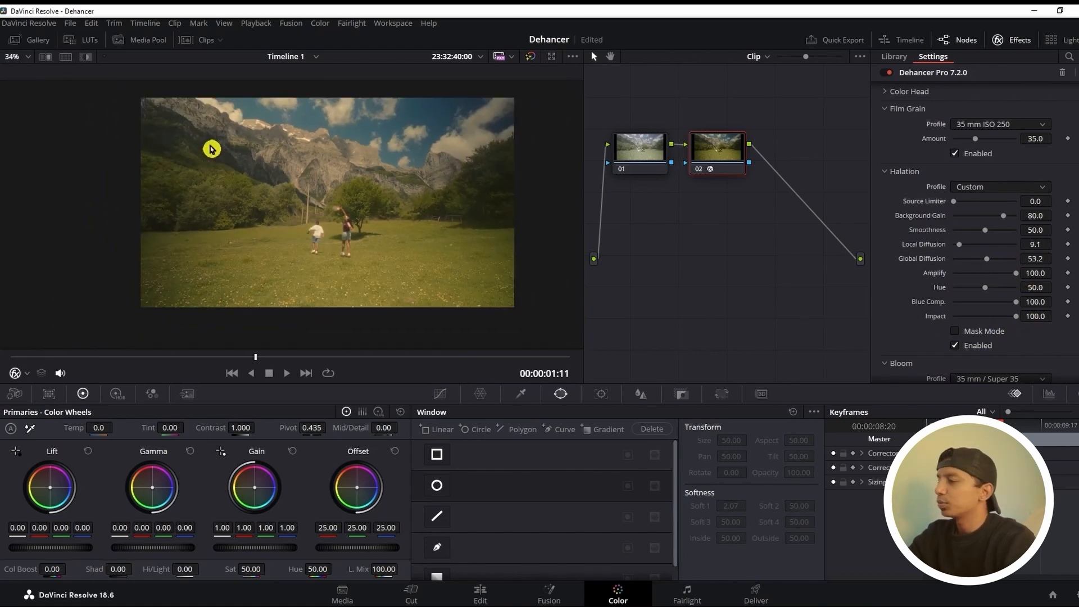
Enable Bloom with the 35 mm / Super 35 profile, switching it off and on to compare its effect on the image
{"action": "scroll", "coordinate": [368, 176], "scroll_direction": "up", "scroll_amount": 2}
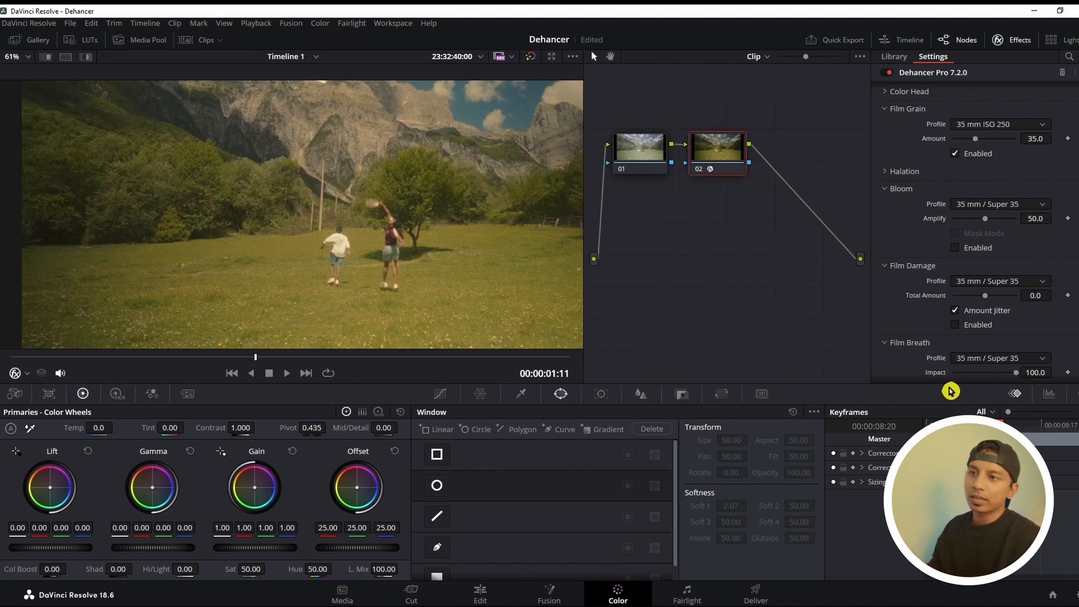
{"action": "left_click", "coordinate": [955, 248]}
{"action": "left_click", "coordinate": [956, 248]}
{"action": "left_click", "coordinate": [955, 248]}
{"action": "left_click", "coordinate": [956, 249]}
{"action": "left_click", "coordinate": [956, 248]}
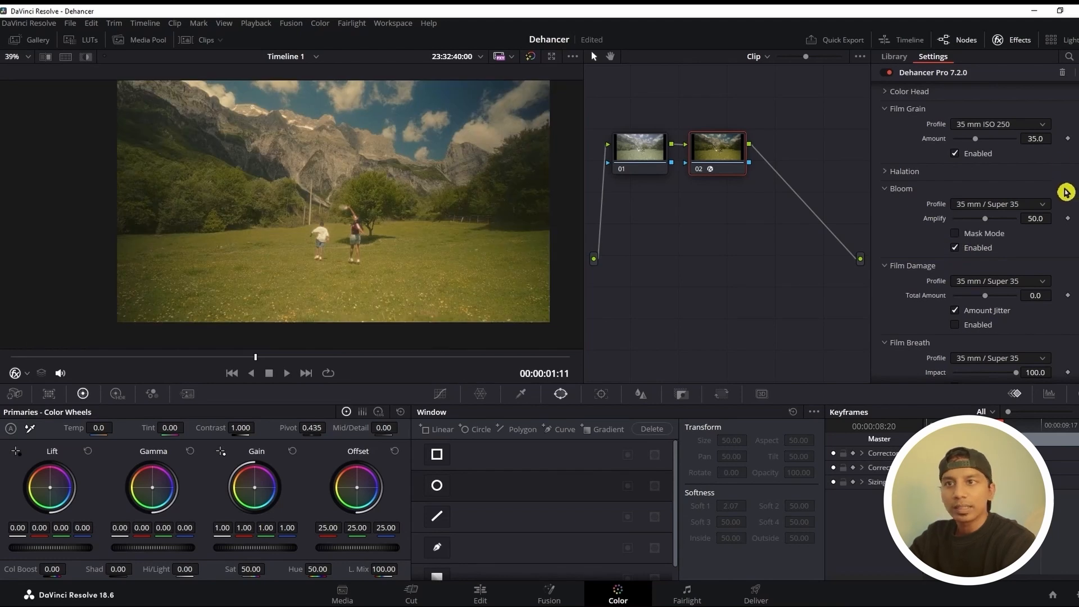
{"action": "left_click", "coordinate": [956, 248]}
{"action": "left_click", "coordinate": [955, 248]}
{"action": "scroll", "coordinate": [483, 224], "scroll_direction": "down", "scroll_amount": 2}
{"action": "scroll", "coordinate": [479, 214], "scroll_direction": "up", "scroll_amount": 3}
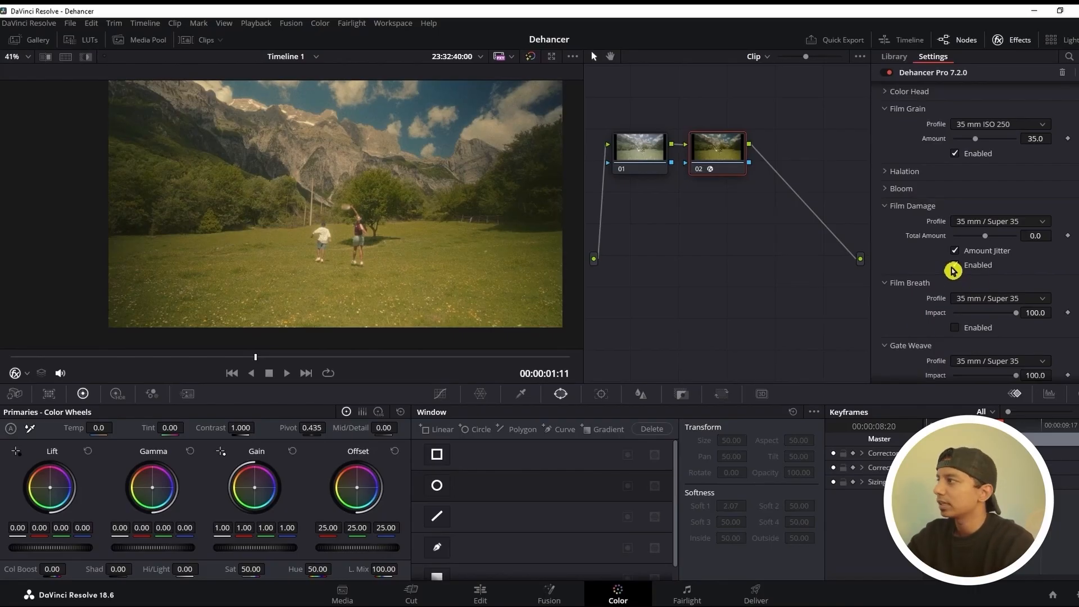
Set the Film Damage profile to 8 mm / Super 8 and enable the effect
{"action": "left_click", "coordinate": [1004, 223]}
{"action": "left_click", "coordinate": [989, 257]}
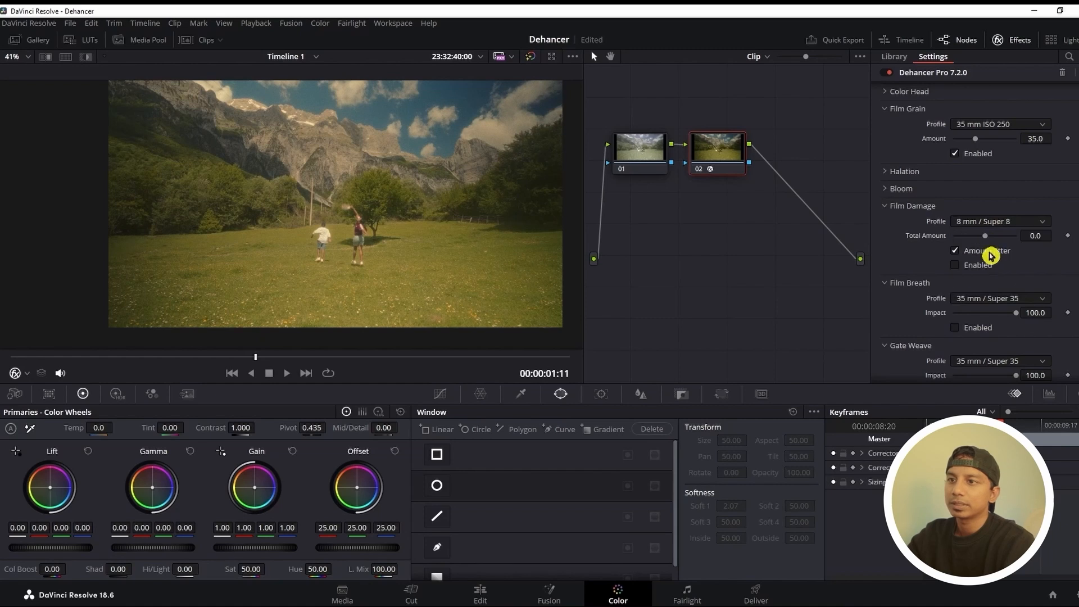
{"action": "left_click", "coordinate": [955, 265]}
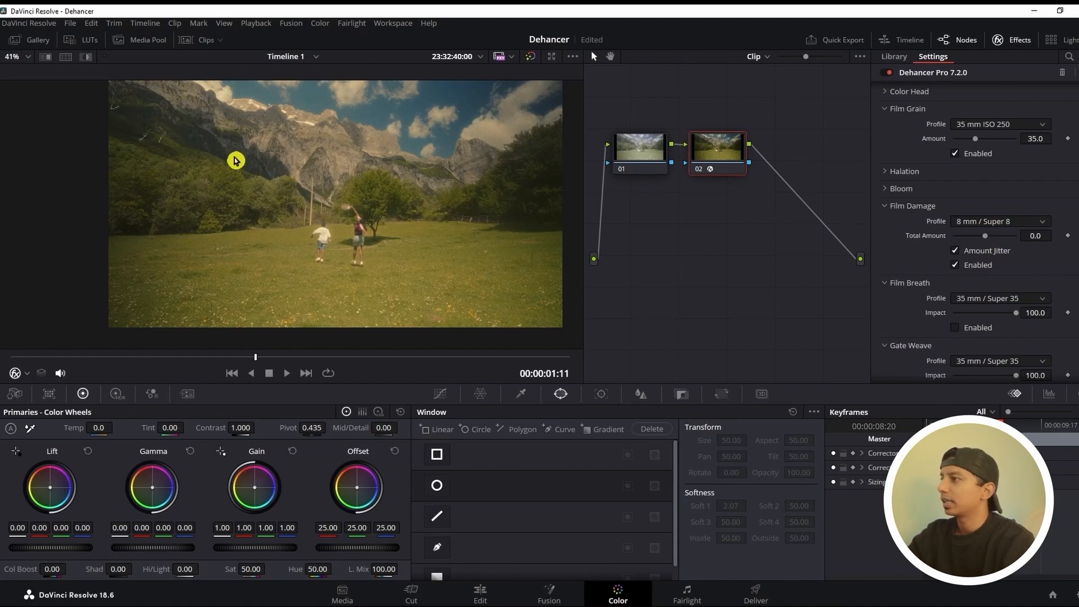
Inspect the film damage marks close up and during playback of the clip, and disable Film Damage
{"action": "scroll", "coordinate": [531, 267], "scroll_direction": "up", "scroll_amount": 4}
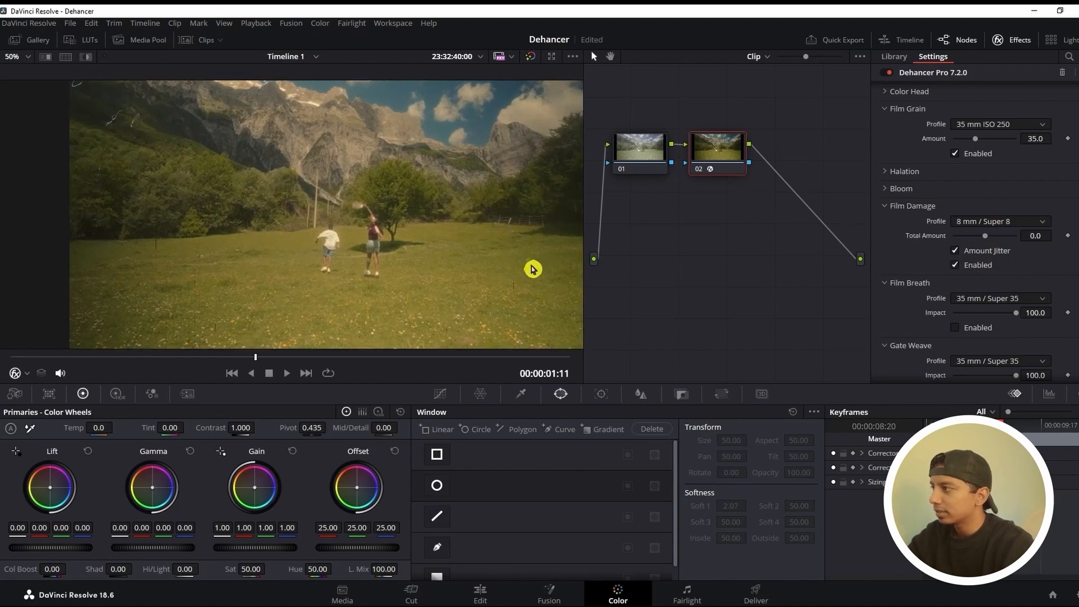
{"action": "scroll", "coordinate": [488, 348], "scroll_direction": "down", "scroll_amount": 1}
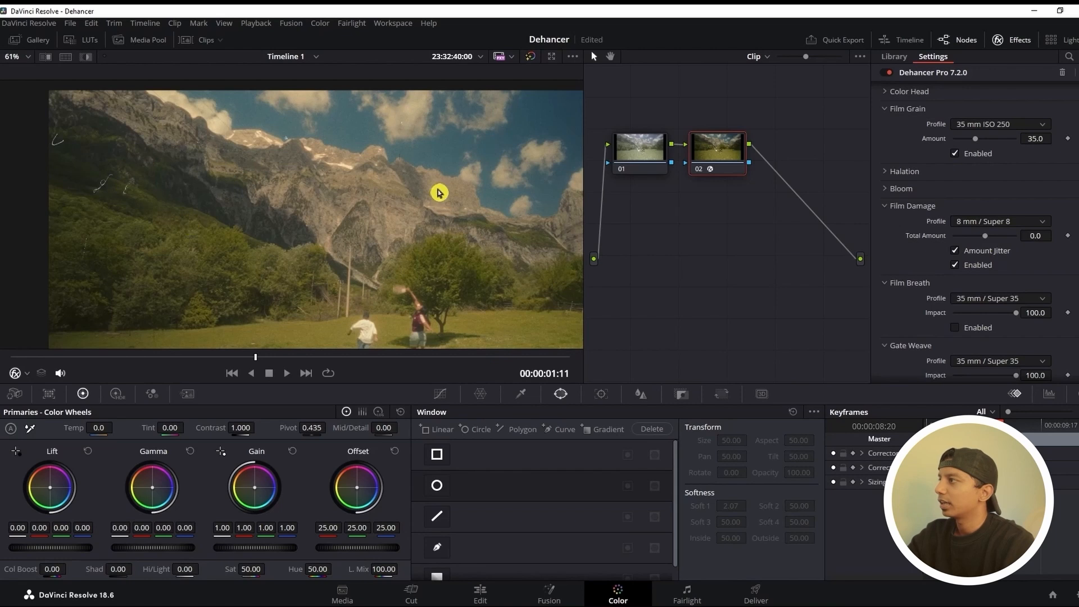
{"action": "scroll", "coordinate": [427, 191], "scroll_direction": "down", "scroll_amount": 3}
{"action": "scroll", "coordinate": [458, 197], "scroll_direction": "down", "scroll_amount": 1}
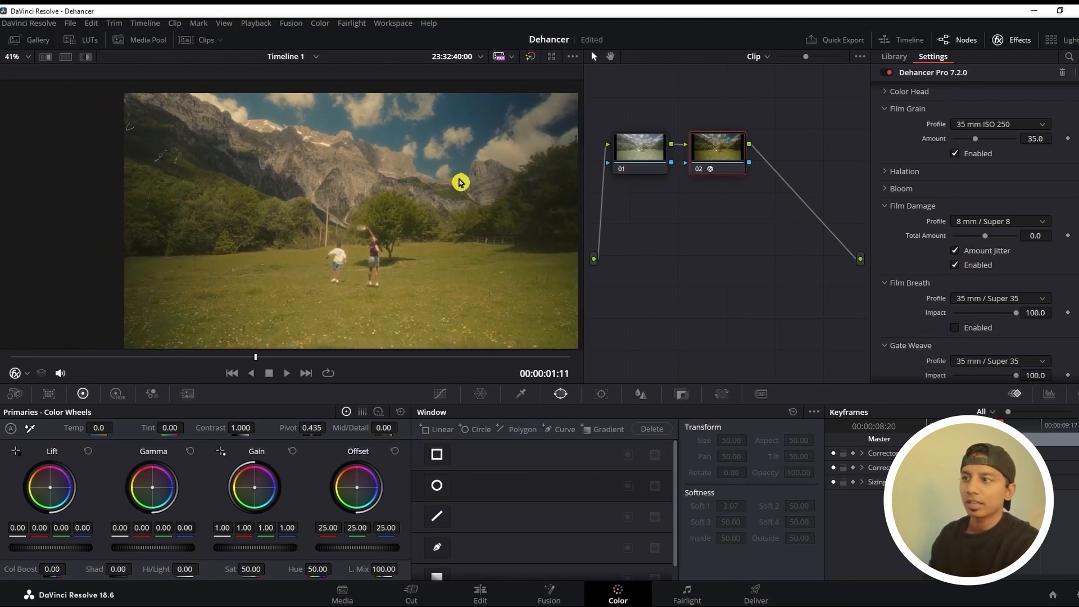
{"action": "left_click", "coordinate": [287, 372]}
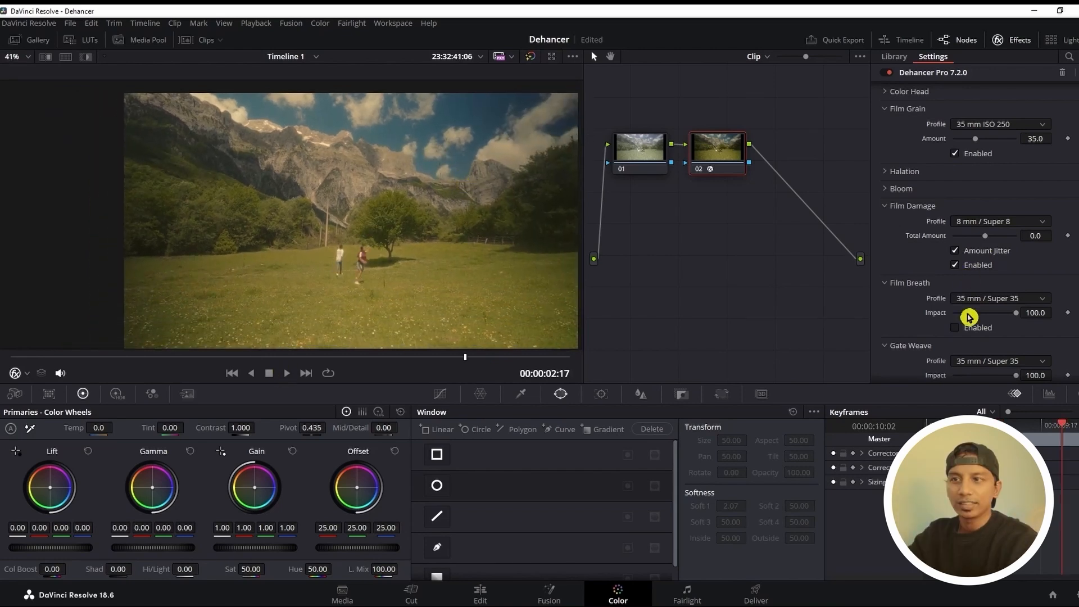
{"action": "left_click", "coordinate": [955, 266]}
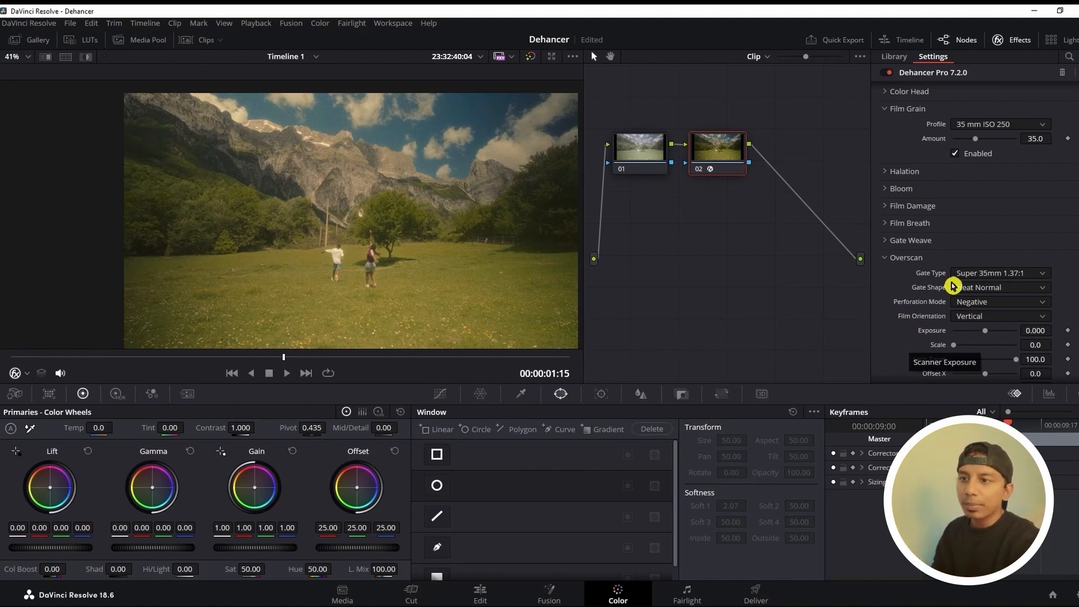
Try the Overscan effect with the Super 35mm 1.37:1 gate, and switch the Vignette on and off at -0.250 exposure
{"action": "scroll", "coordinate": [983, 284], "scroll_direction": "down", "scroll_amount": 4}
{"action": "left_click", "coordinate": [954, 342]}
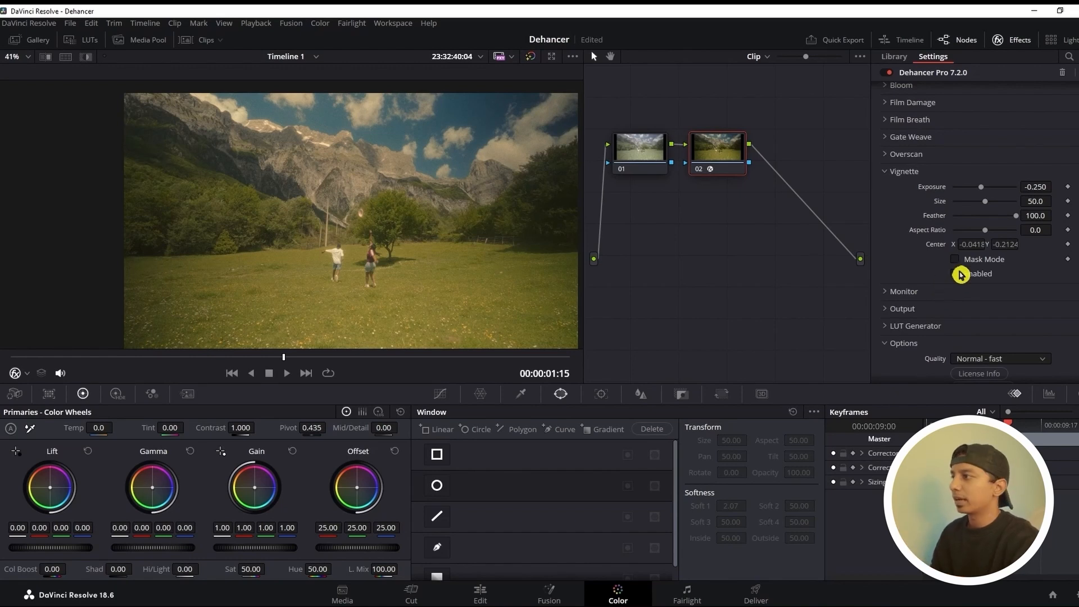
{"action": "left_click", "coordinate": [960, 274]}
{"action": "left_click", "coordinate": [960, 274]}
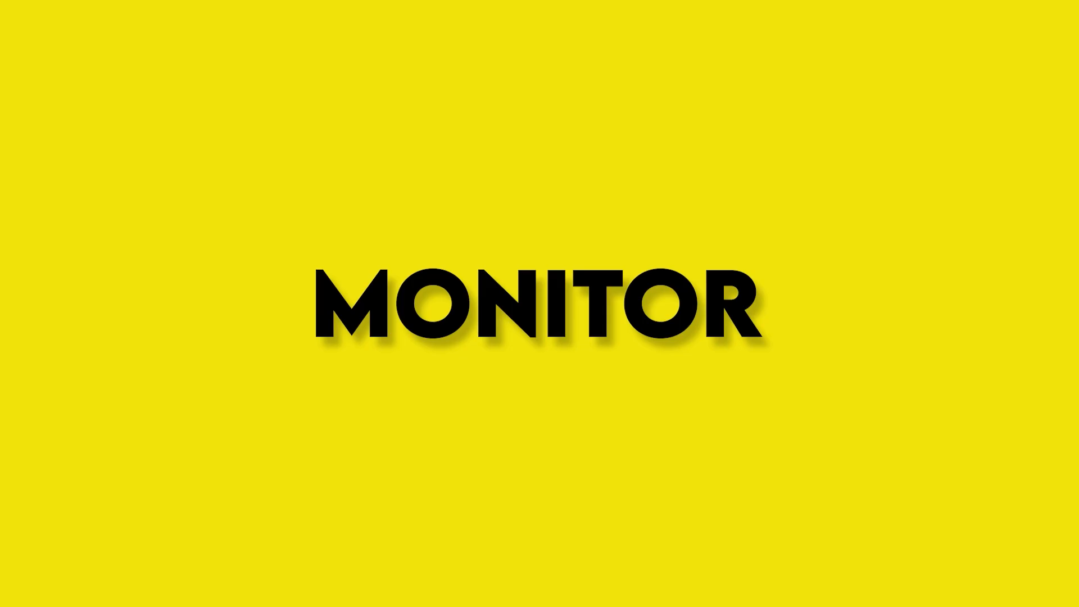
Review the Monitor options for false color and clipping indication, and the Output section's Total Impact setting
{"action": "left_click", "coordinate": [896, 260]}
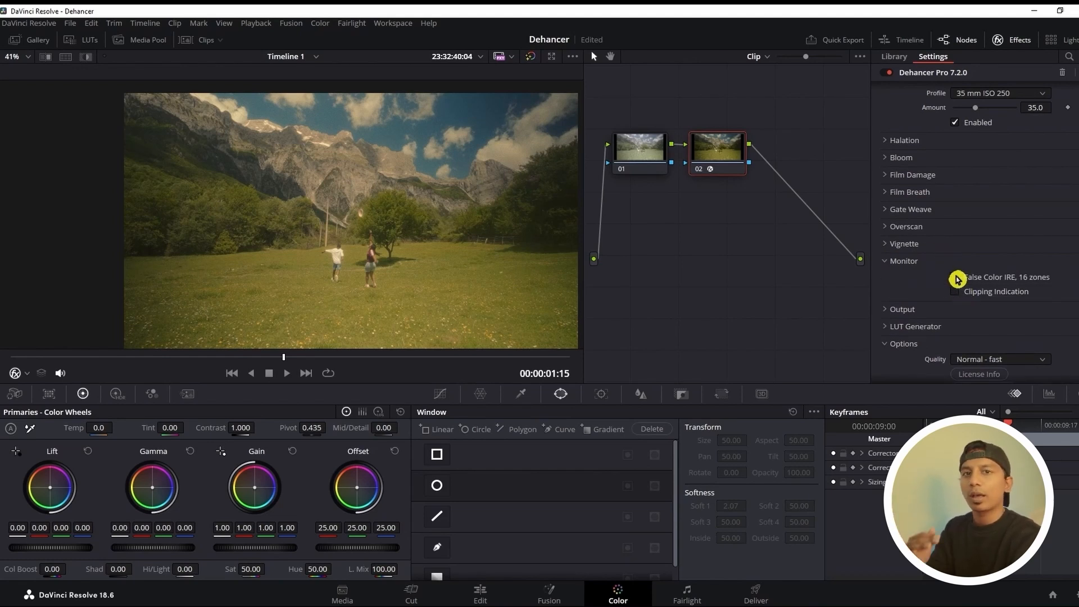
{"action": "left_click", "coordinate": [899, 261]}
{"action": "left_click", "coordinate": [903, 278]}
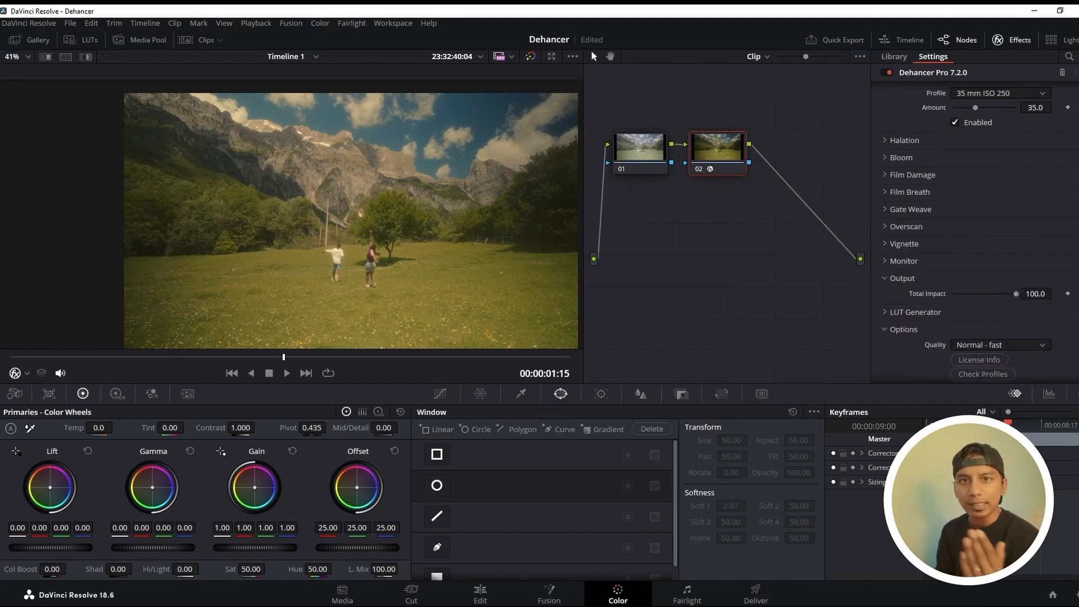
{"action": "left_click", "coordinate": [902, 279]}
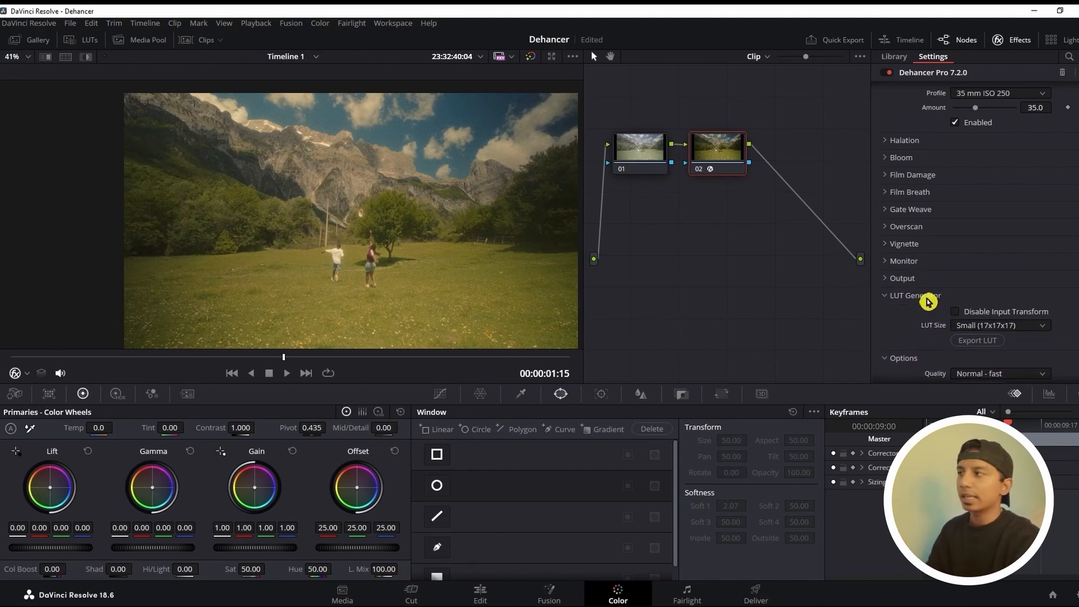